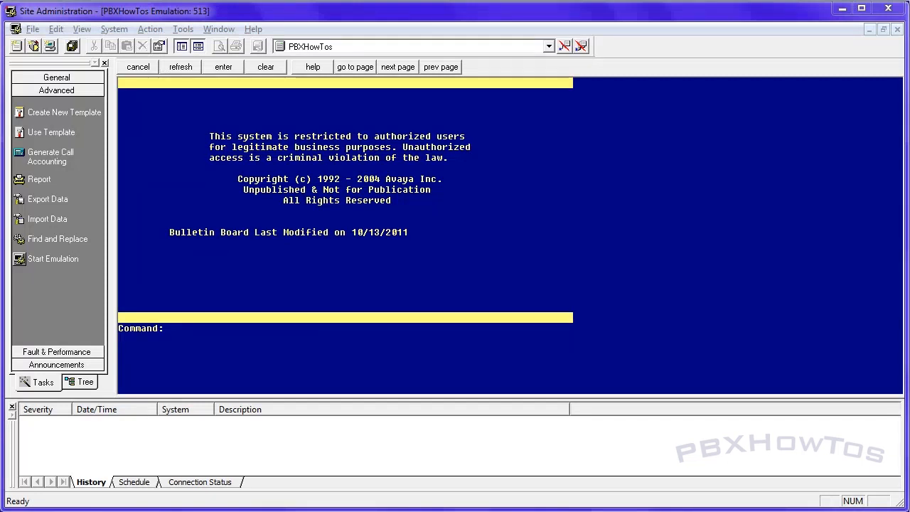
# Display the system's announcements/audio sources form and close it after viewing
pyautogui.click(377, 350)
pyautogui.write('disp ann')
pyautogui.press('Return')
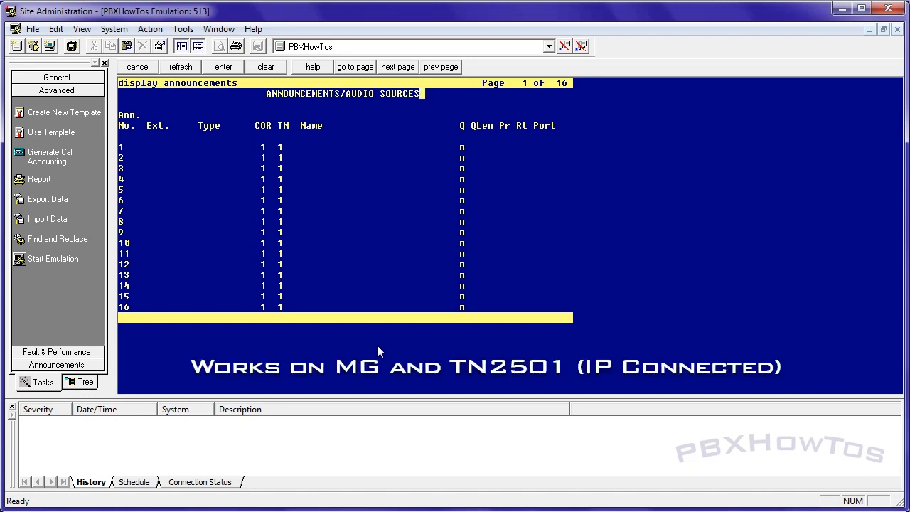
pyautogui.press('Escape')
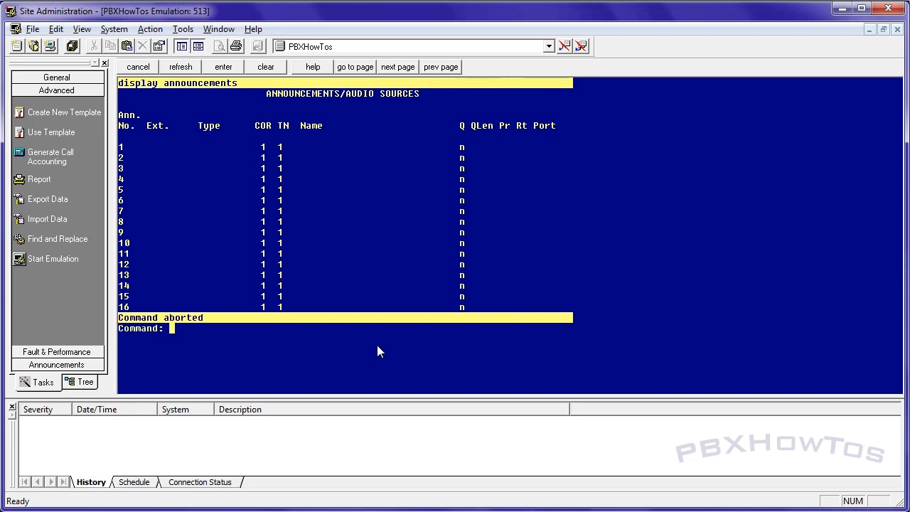
# Display media gateway 1 and check its V9 announcement module and the gateway's IP address
pyautogui.write('disp med')
pyautogui.press('Return')
pyautogui.write('1')
pyautogui.press('Return')
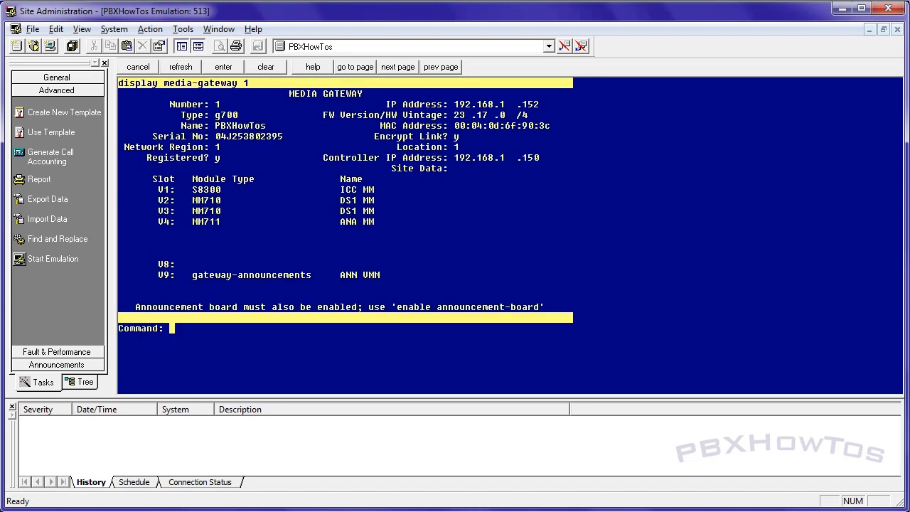
pyautogui.moveTo(157, 277); pyautogui.dragTo(368, 277)
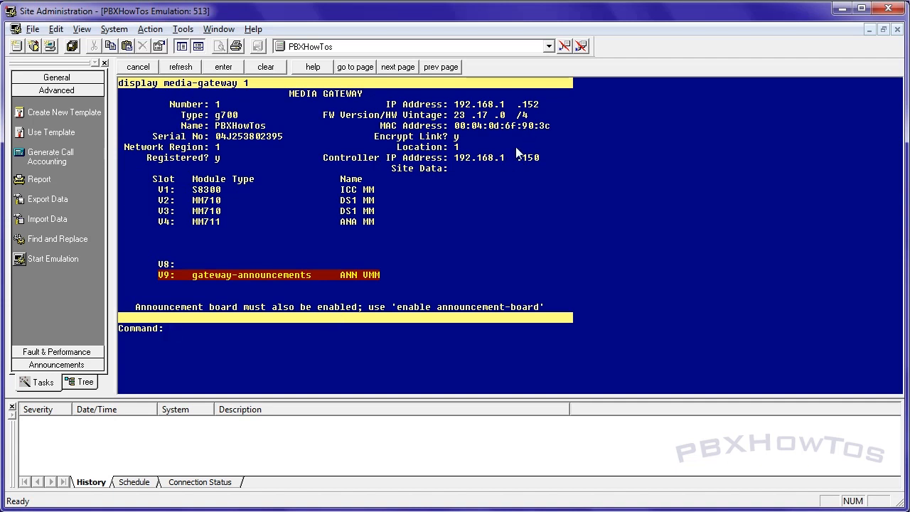
pyautogui.moveTo(543, 105); pyautogui.dragTo(461, 107)
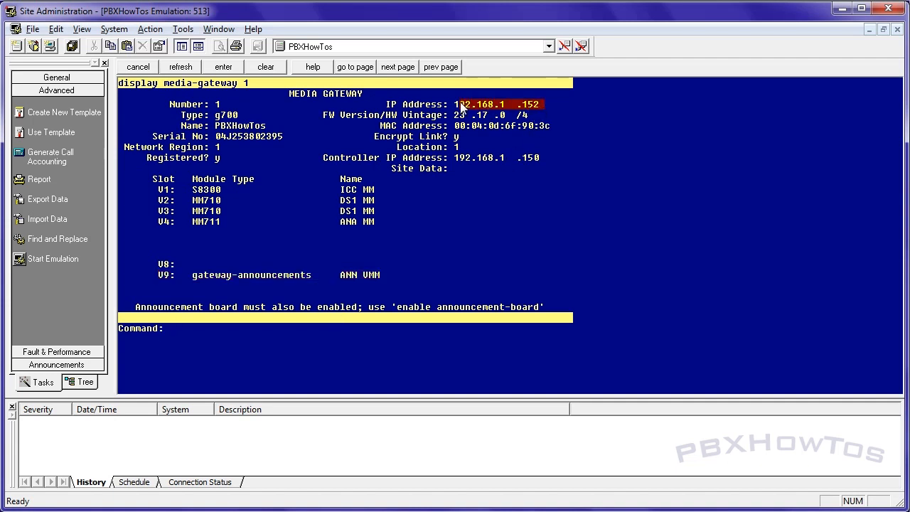
pyautogui.click(322, 254)
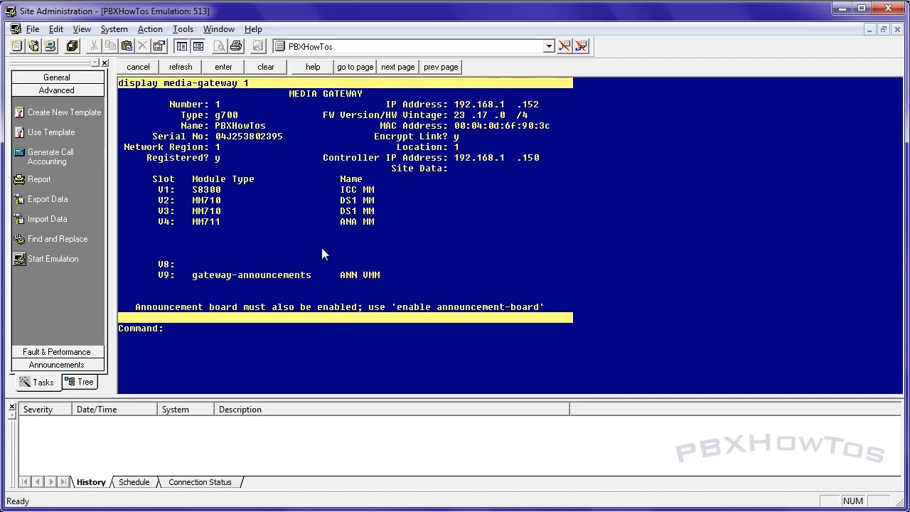
# Enable the announcement board at location 001V9
pyautogui.write('enable')
pyautogui.press('Return')
pyautogui.write('an')
pyautogui.press('Return')
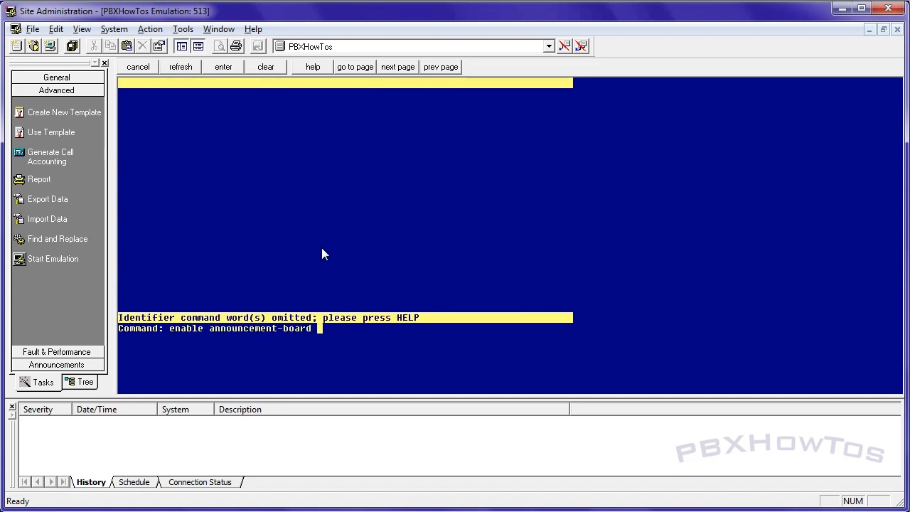
pyautogui.write('001v9')
pyautogui.press('Return')
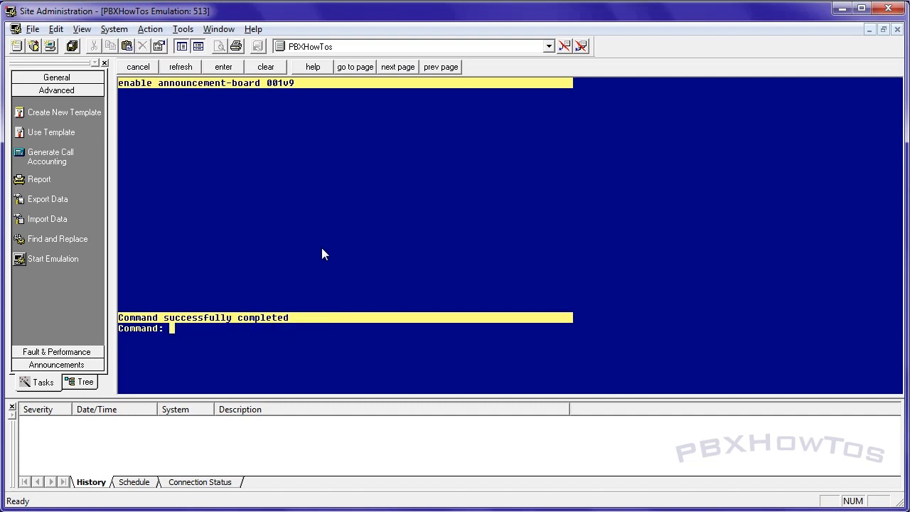
# Edit the announcements form, giving entry 1 extension 20001, type integrated and COR 13
pyautogui.write('change ann')
pyautogui.press('Return')
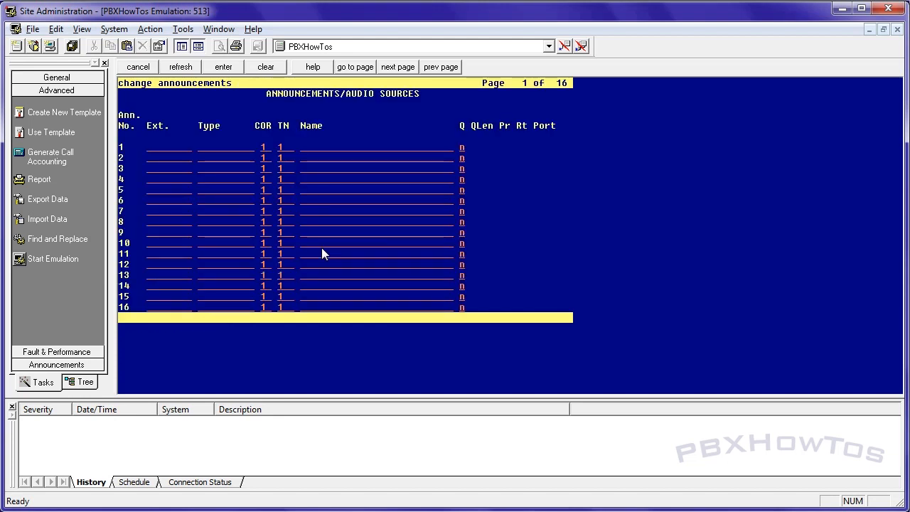
pyautogui.write('20001')
pyautogui.press('Tab')
pyautogui.write('integrated')
pyautogui.press('Tab')
pyautogui.write('13')
pyautogui.press('Tab')
pyautogui.press('Tab')
pyautogui.press('Tab')
pyautogui.hotkey('shift', 'Tab')
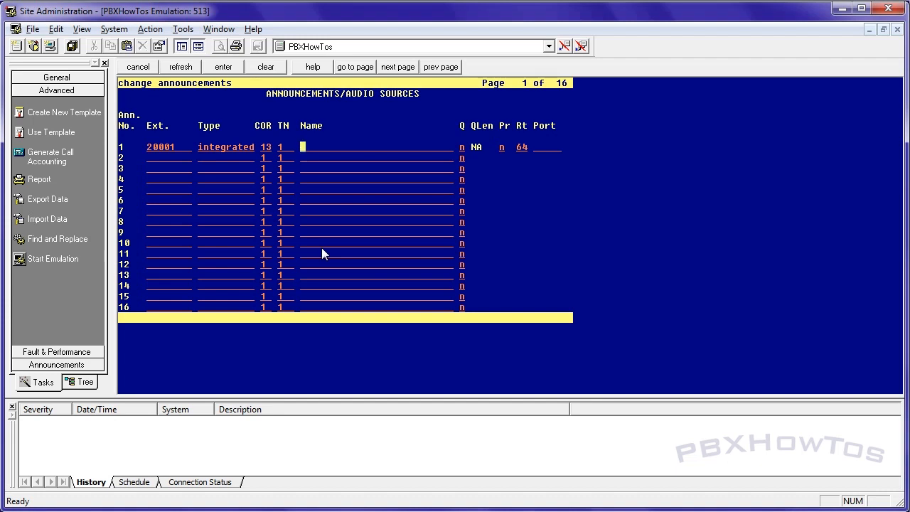
# Name announcement 1 CrazyAnnouncement, set its port to 001V9 and submit the form
pyautogui.write('CrazyAnnouncement')
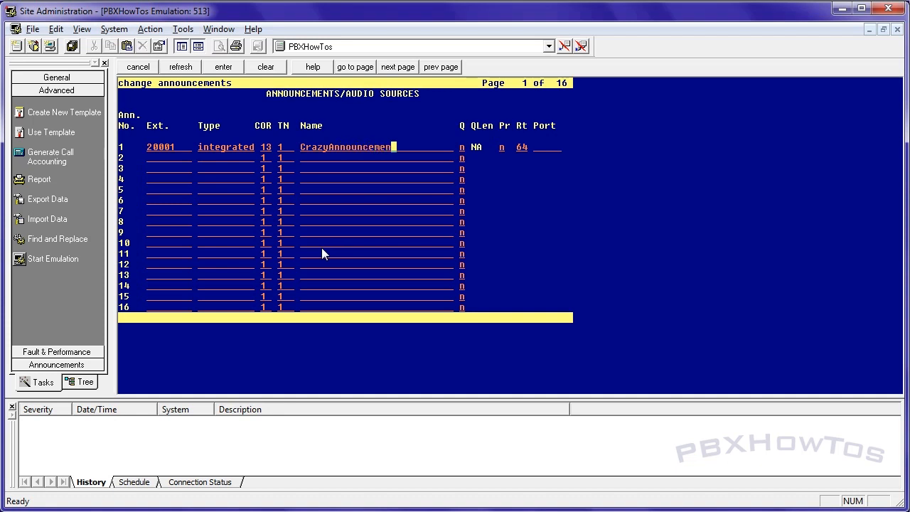
pyautogui.press('Tab')
pyautogui.press('Tab')
pyautogui.press('Tab')
pyautogui.write('001v9')
pyautogui.press('Tab')
pyautogui.press('F3')
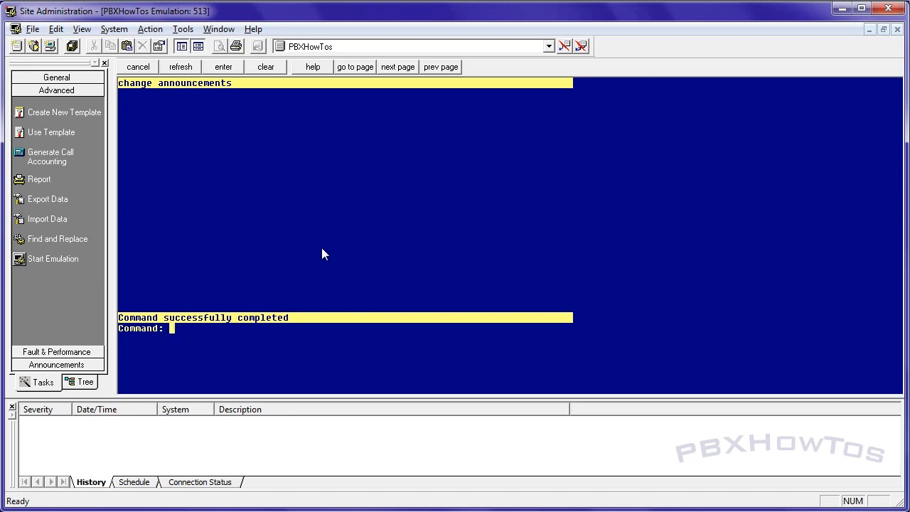
# List the /annc directory of board 001V9 and look for CrazyAnnouncement.wav
pyautogui.write('list directory /annc')
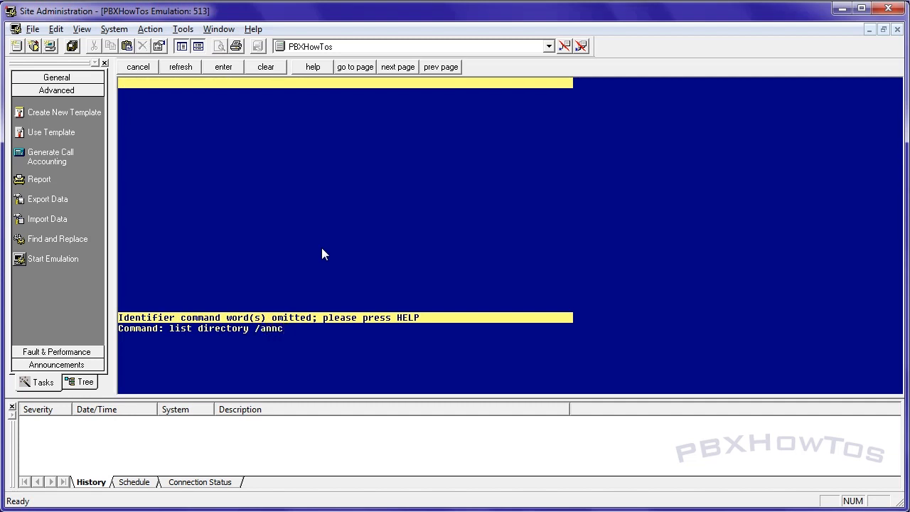
pyautogui.write(' board 001V9')
pyautogui.press('Return')
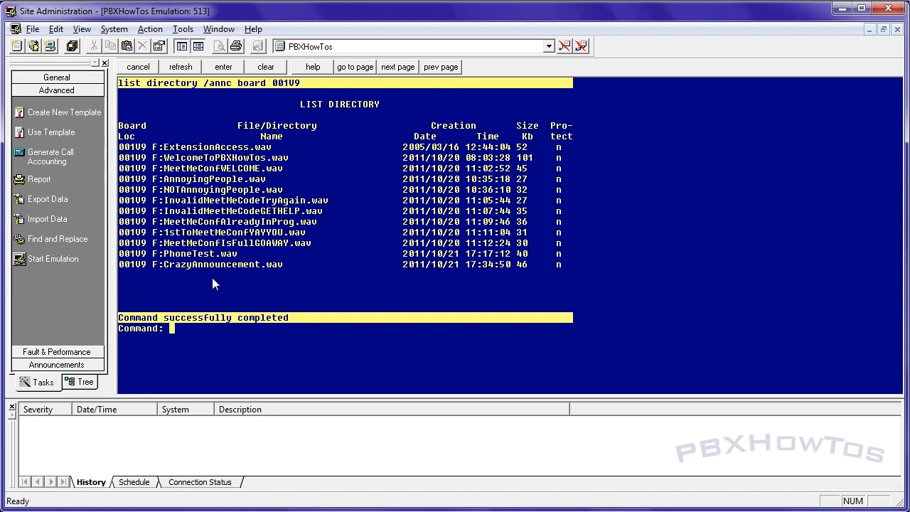
pyautogui.moveTo(289, 269); pyautogui.dragTo(169, 265)
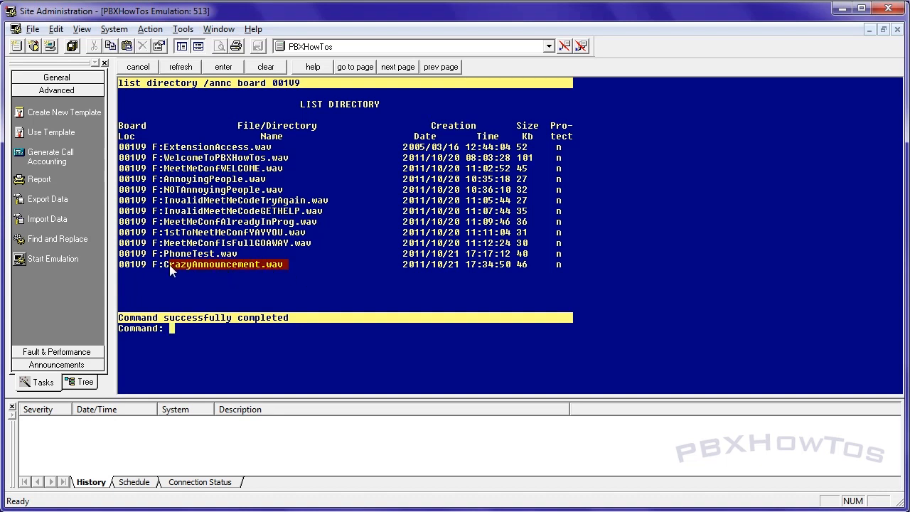
# Enable the filesystem on board 001V9 with the login name ftp and the FTP password
pyautogui.click(186, 328)
pyautogui.press('Return')
pyautogui.press('Return')
pyautogui.press('Return')
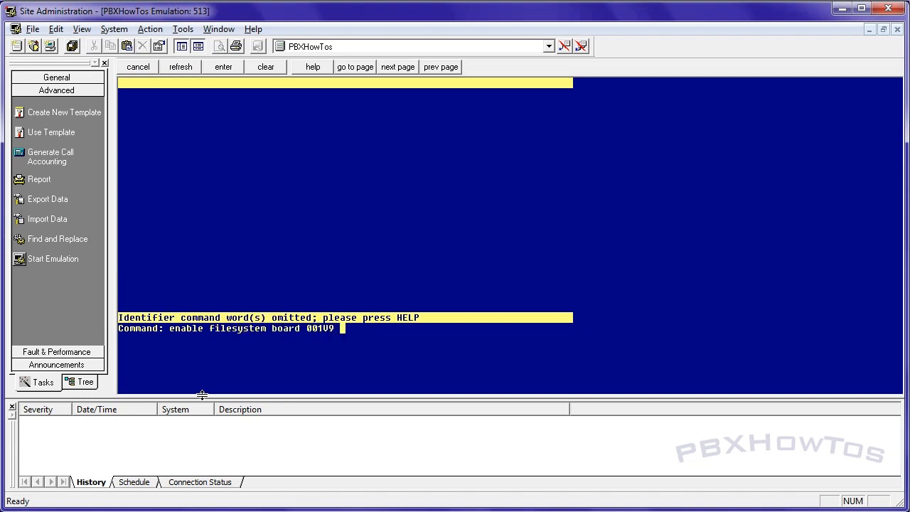
pyautogui.press('Return')
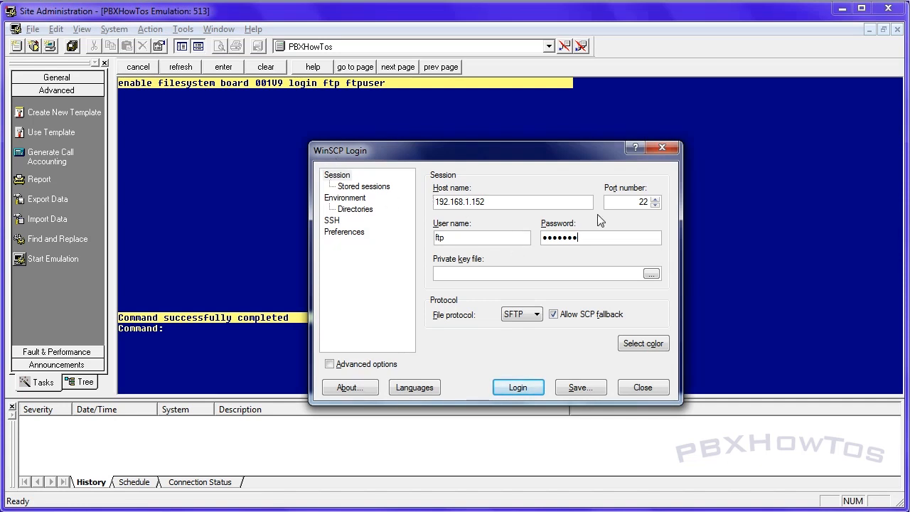
# In WinSCP, set the file protocol to FTP and log in to the gateway at 192.168.1.152
pyautogui.click(536, 314)
pyautogui.click(522, 345)
pyautogui.click(517, 388)
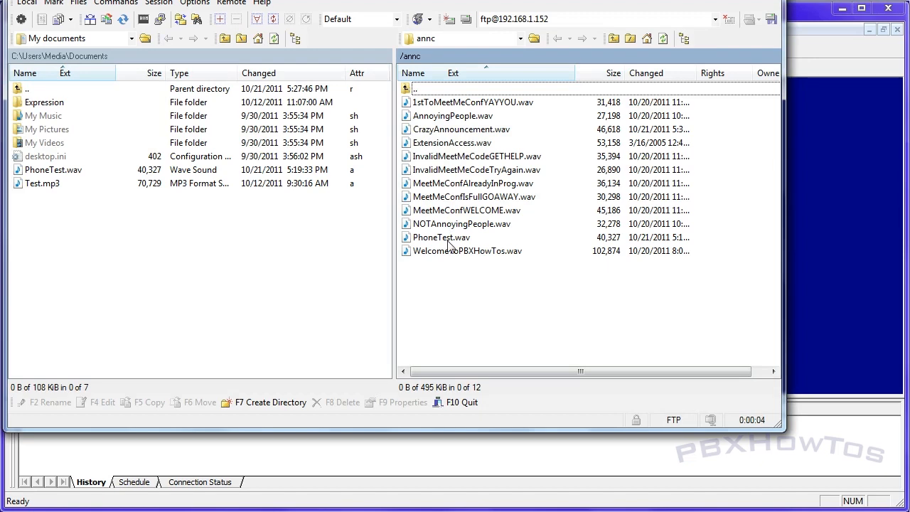
# Switch back to Site Administration and list the /annc directory of board 001V9 for comparison with the FTP listing
pyautogui.hotkey('alt', 'Tab')
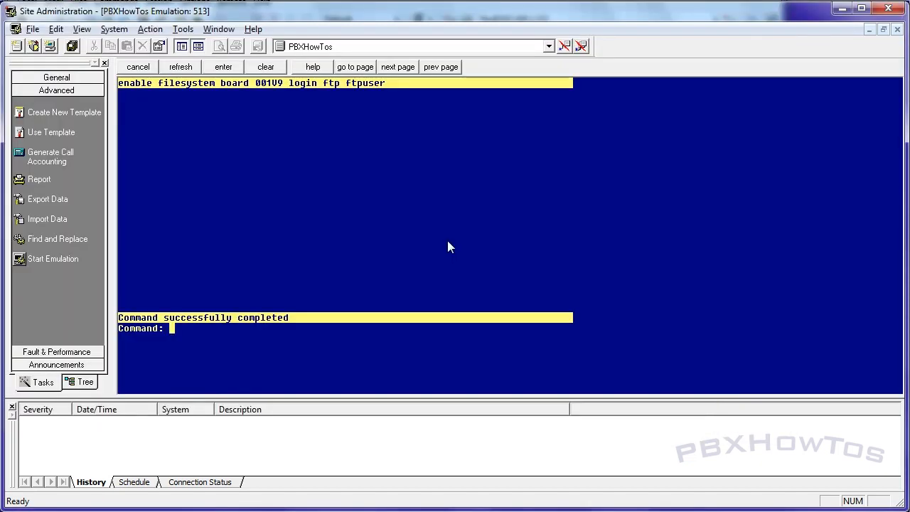
pyautogui.write('dis')
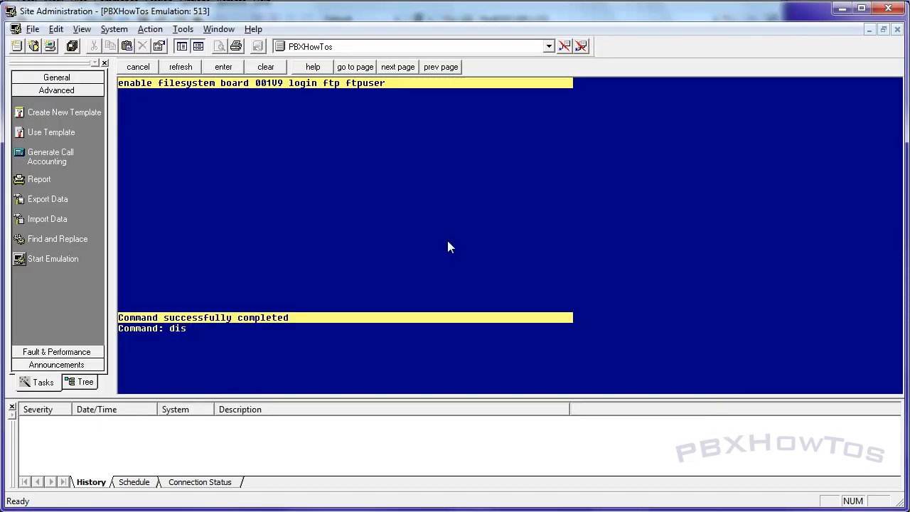
pyautogui.press('BackSpace')
pyautogui.press('BackSpace')
pyautogui.press('BackSpace')
pyautogui.write('list ')
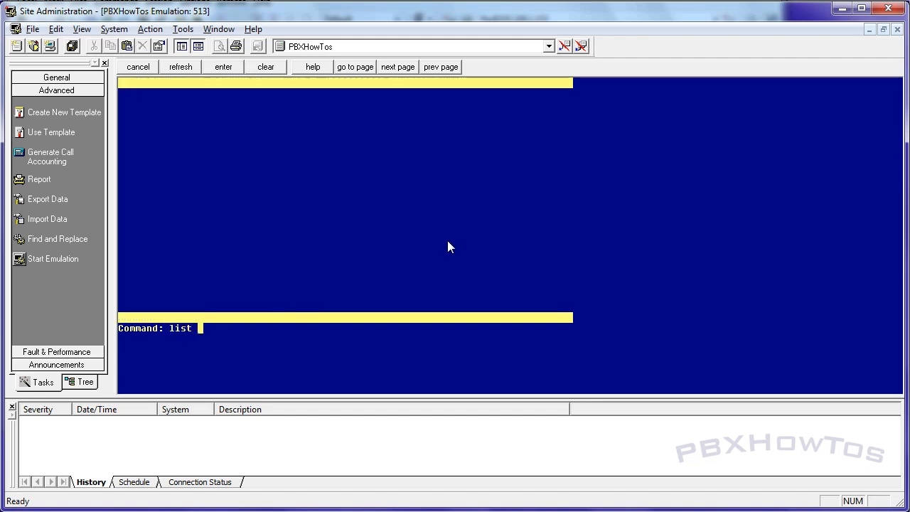
pyautogui.write('directory ')
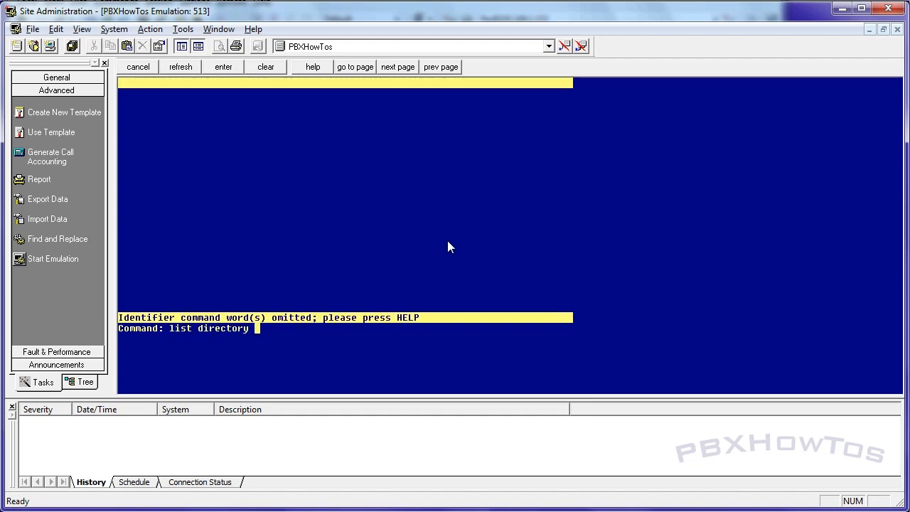
pyautogui.write('/annc board 001V9')
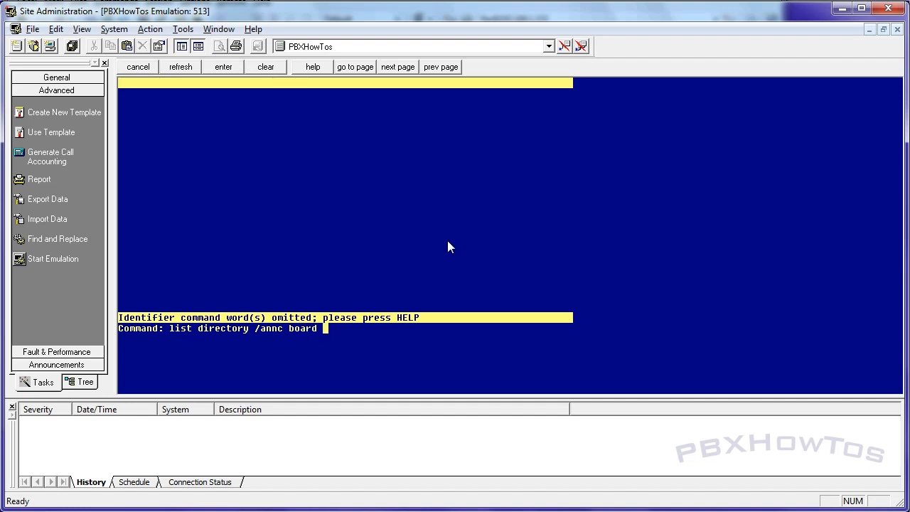
pyautogui.press('Return')
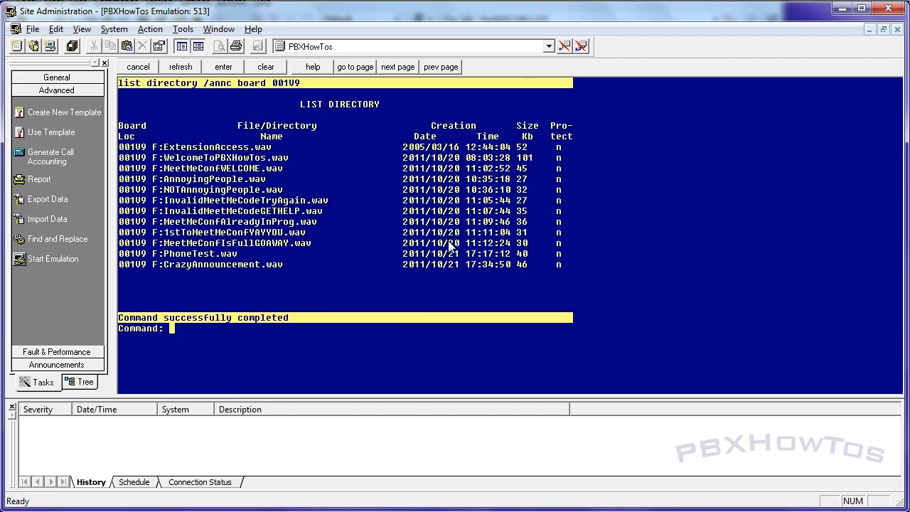
# Return to WinSCP and copy CrazyAnnouncement.wav from the gateway's /annc folder to the local Documents folder
pyautogui.hotkey('alt', 'Tab')
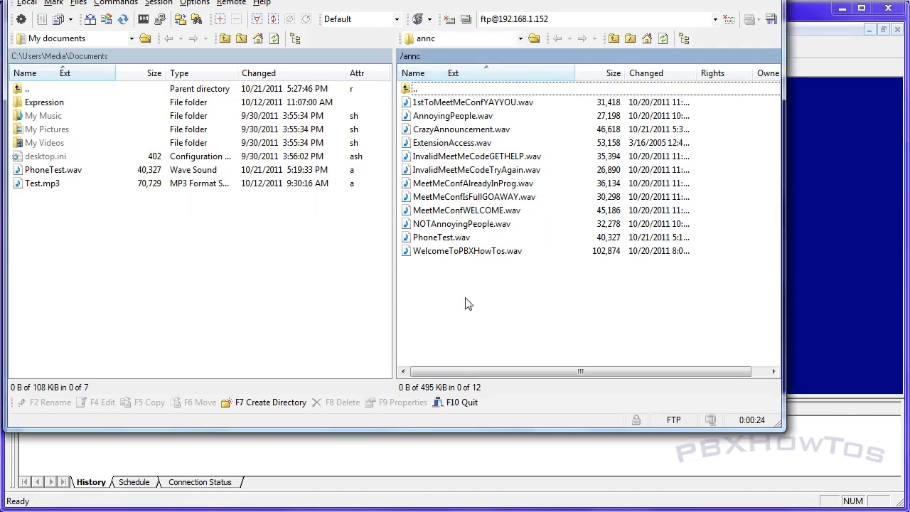
pyautogui.click(441, 132)
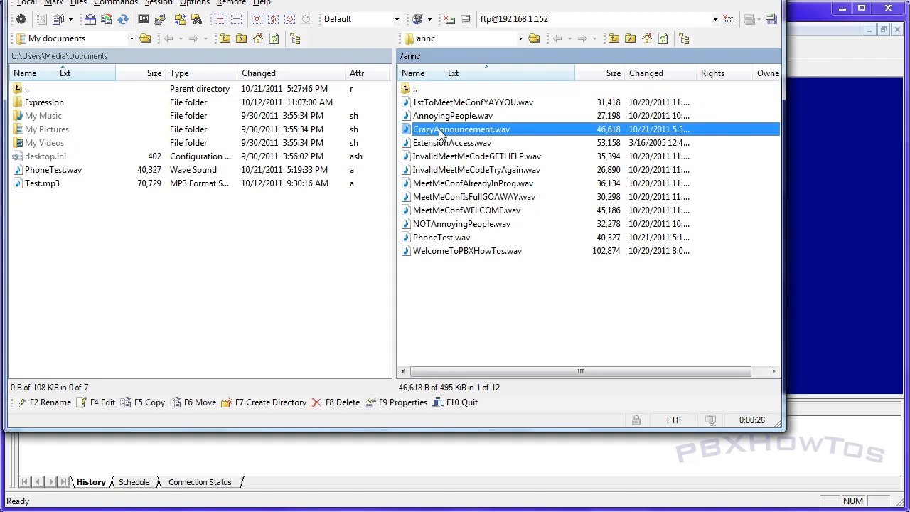
pyautogui.moveTo(441, 132); pyautogui.dragTo(171, 248)
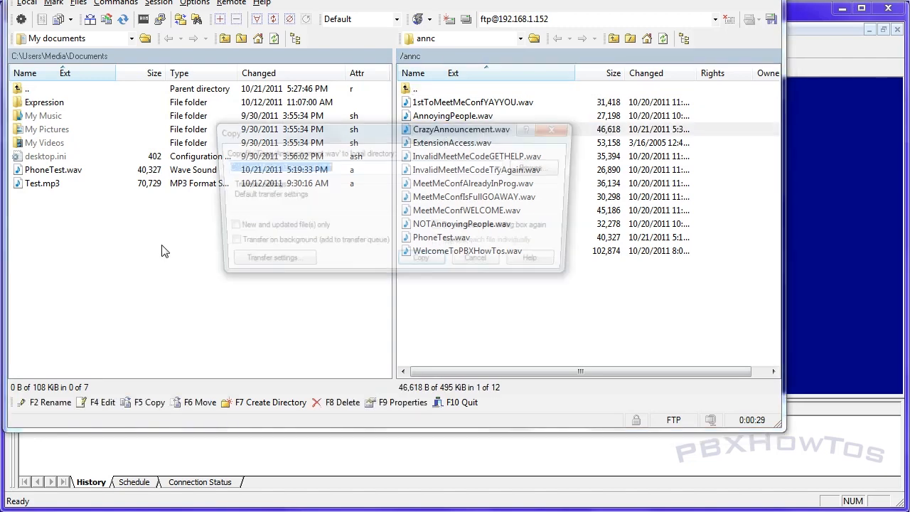
pyautogui.click(415, 263)
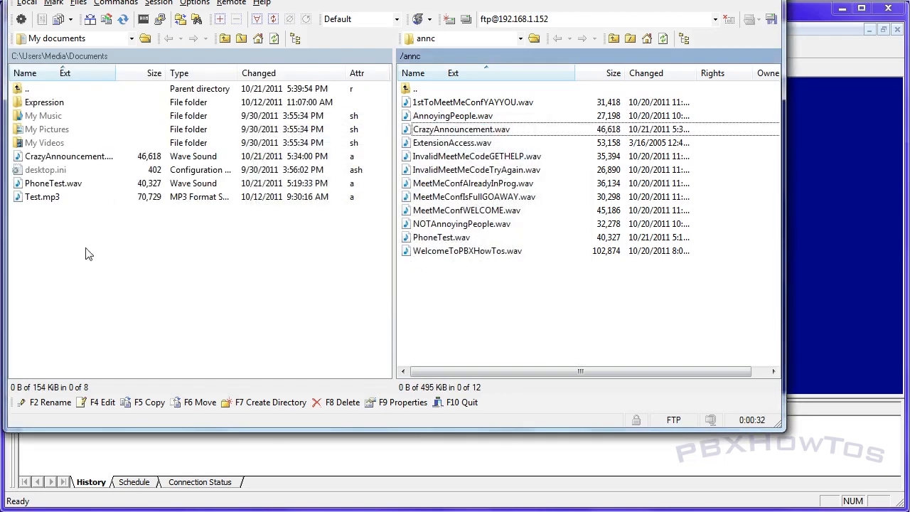
# View the WavePad features and download page in a widened browser window, and minimise it to reveal WavePad
pyautogui.moveTo(311, 511)
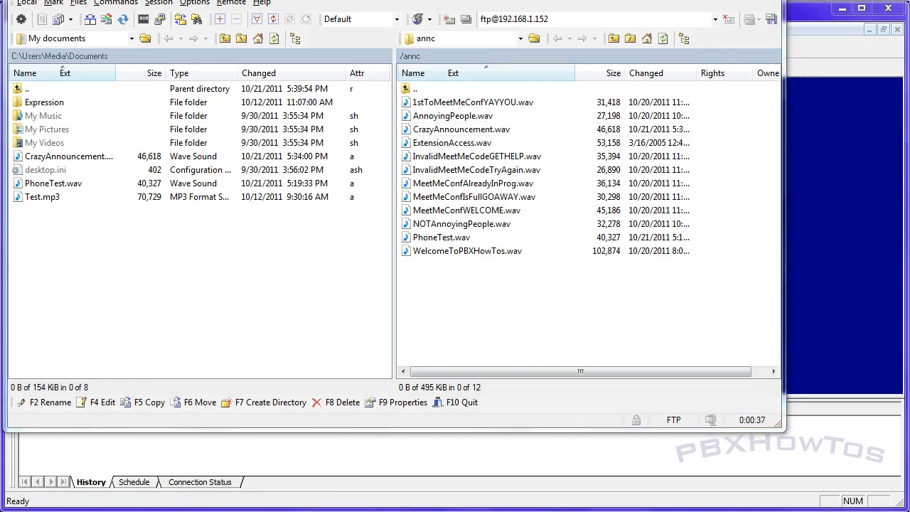
pyautogui.click(311, 483)
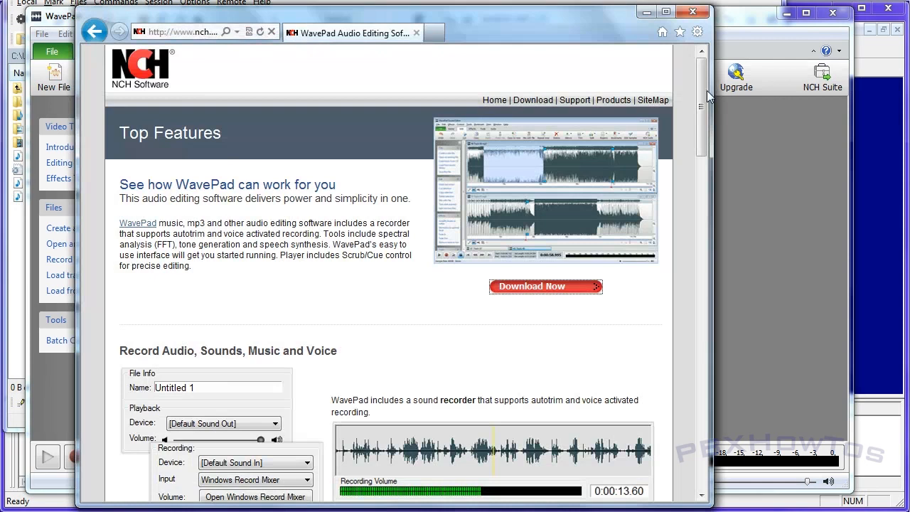
pyautogui.moveTo(710, 103); pyautogui.dragTo(805, 106)
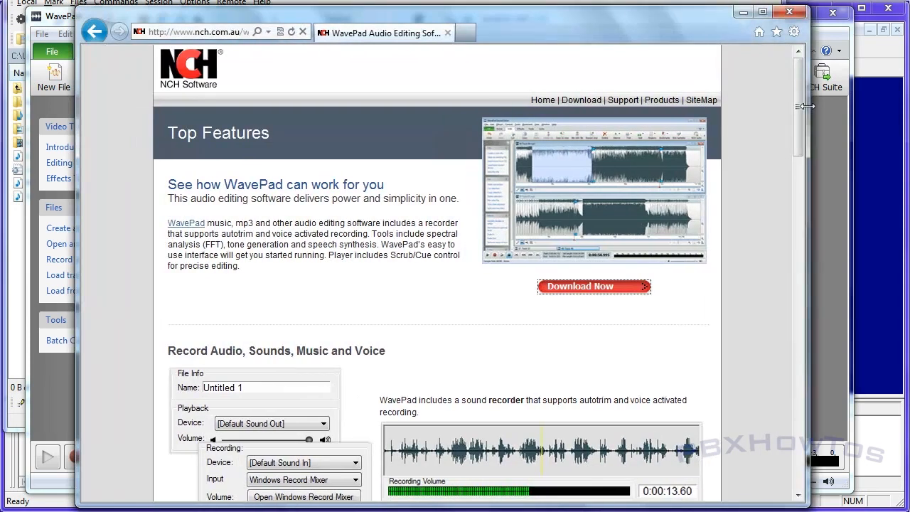
pyautogui.click(742, 13)
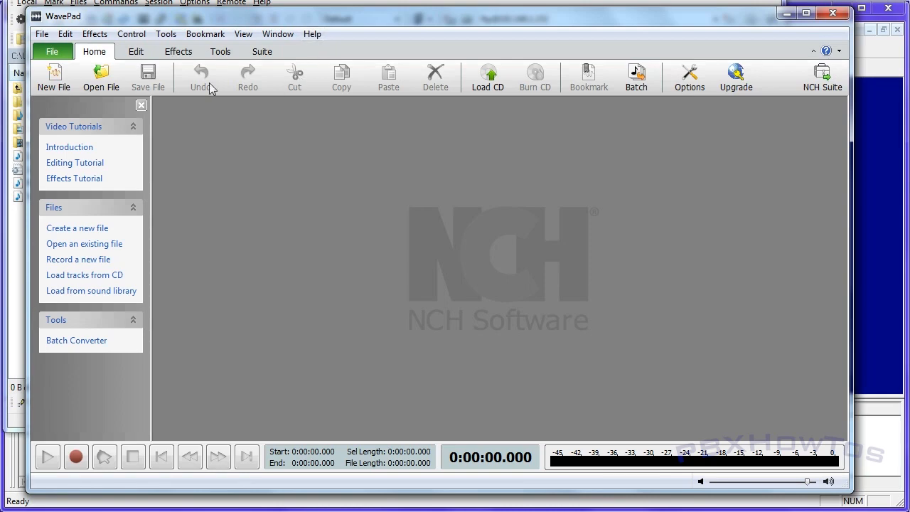
# Open CrazyAnnouncement.wav from the Documents library in WavePad and play it
pyautogui.click(101, 76)
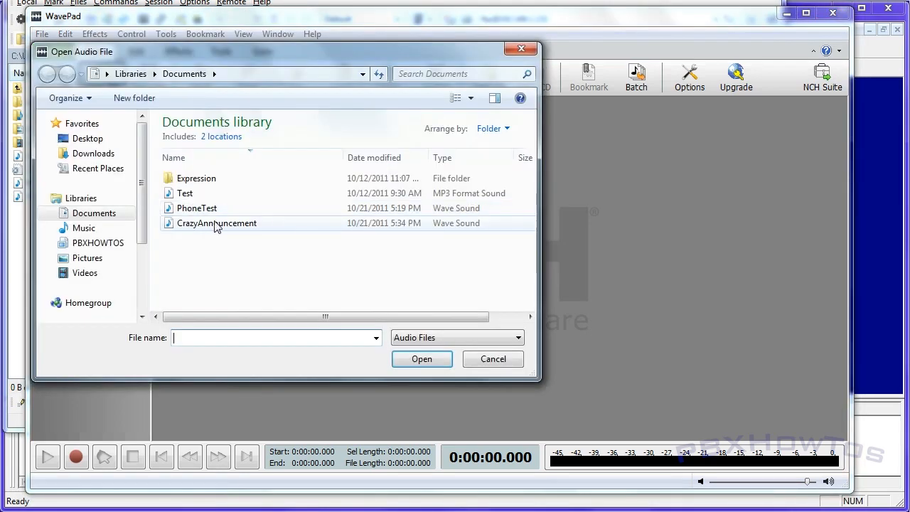
pyautogui.click(242, 223)
pyautogui.click(419, 361)
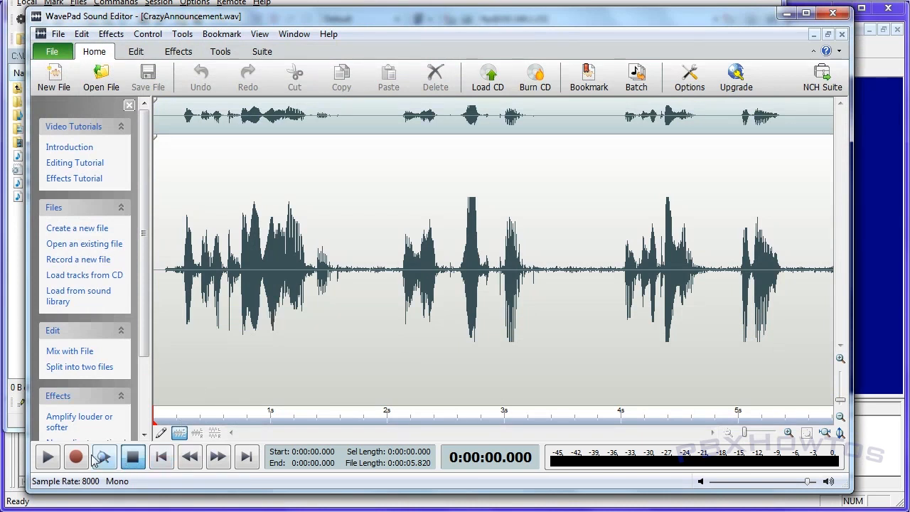
pyautogui.click(50, 458)
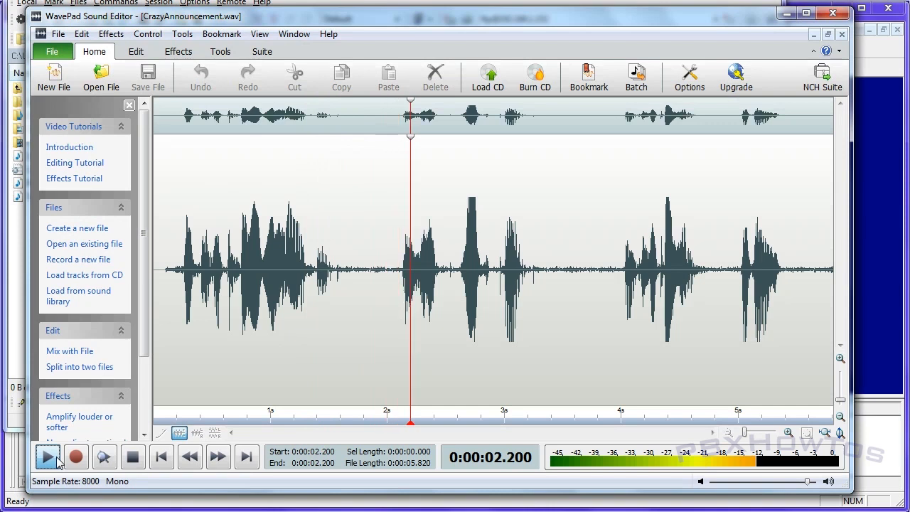
# Stop playback, delete the second spoken phrase starting at about 1.85 s plus about 0.38 s of the remaining silence, and replay the recording
pyautogui.click(132, 458)
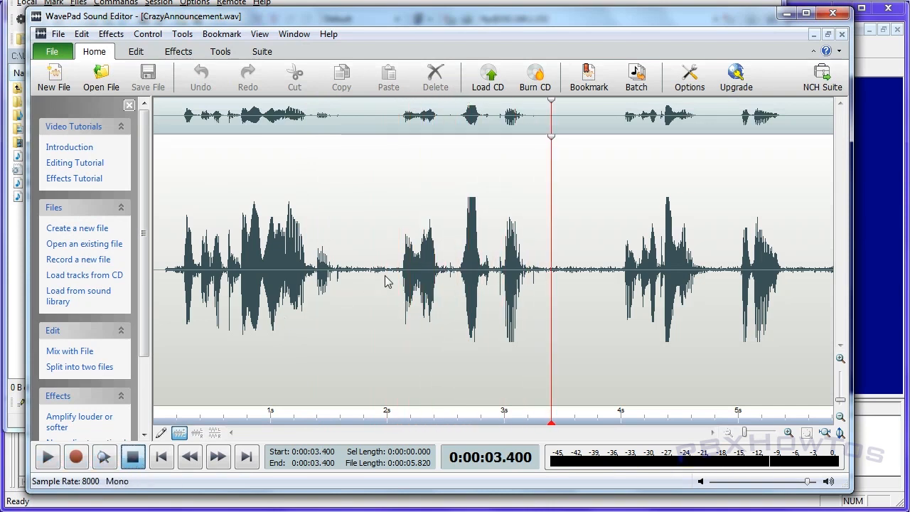
pyautogui.moveTo(371, 284); pyautogui.dragTo(574, 286)
pyautogui.press('Delete')
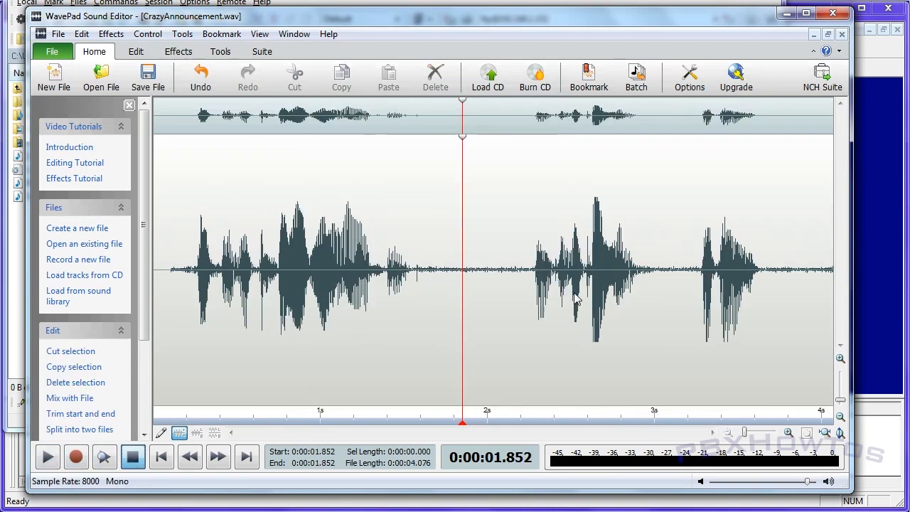
pyautogui.moveTo(443, 284); pyautogui.dragTo(508, 281)
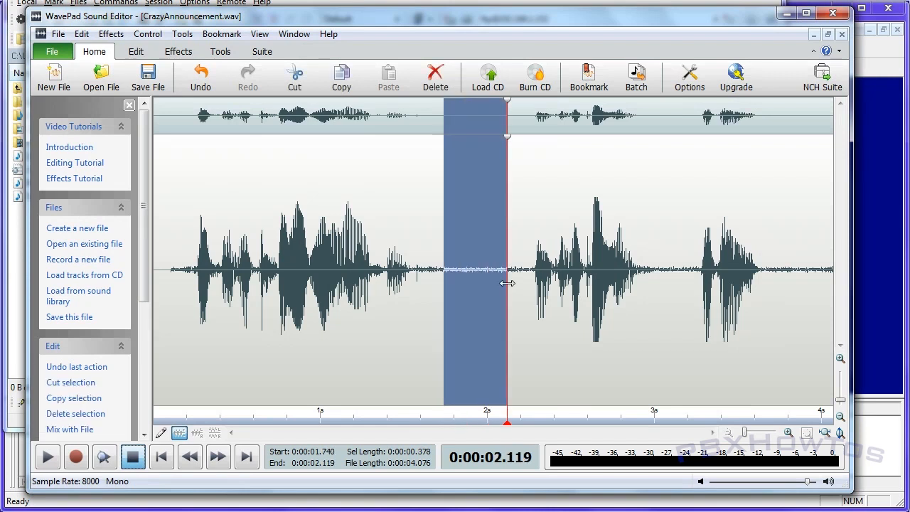
pyautogui.press('Delete')
pyautogui.press('Home')
pyautogui.press('space')
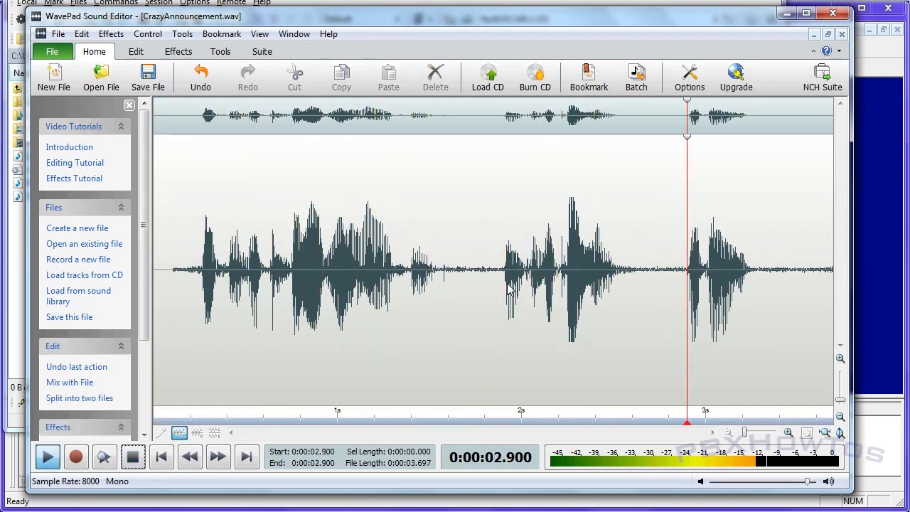
# Save CrazyAnnouncement.wav as CCITT u-Law, 8.000 kHz, 8 Bit, Mono, checking these settings against the Avaya WAV Format notes in WordPad
pyautogui.click(148, 78)
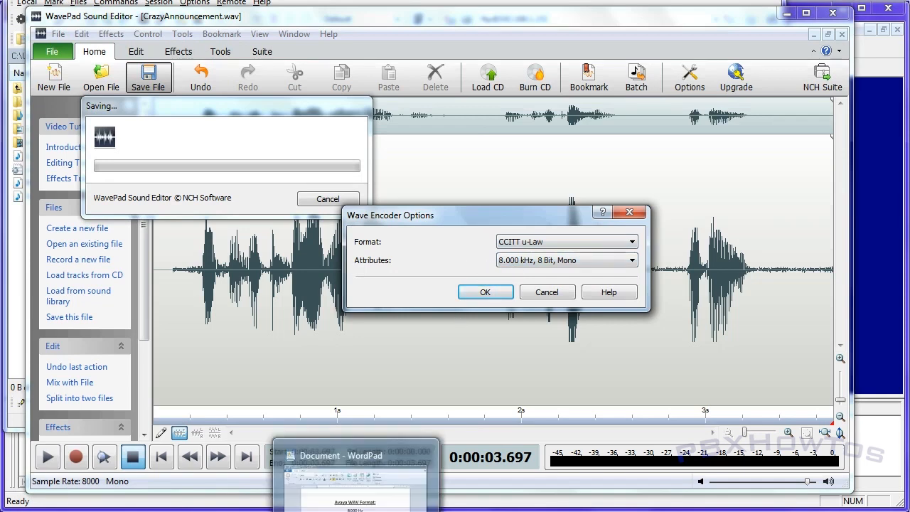
pyautogui.click(356, 511)
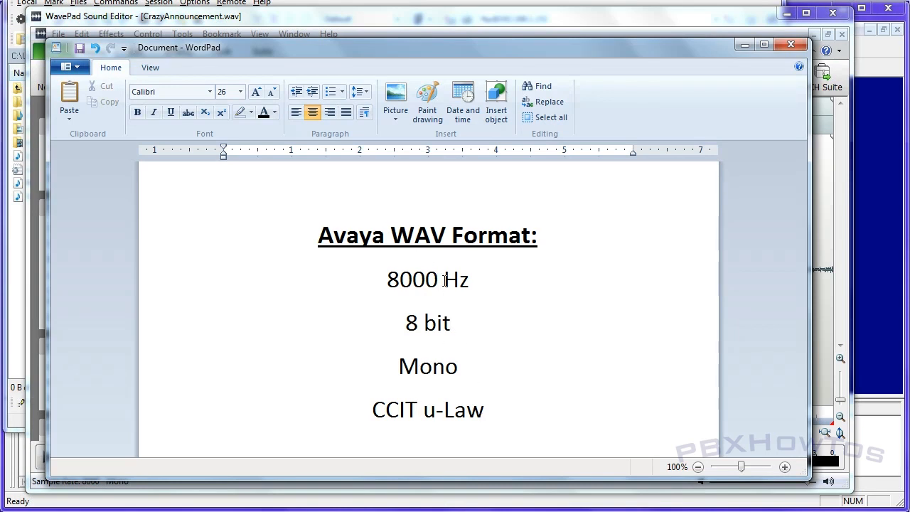
pyautogui.click(741, 48)
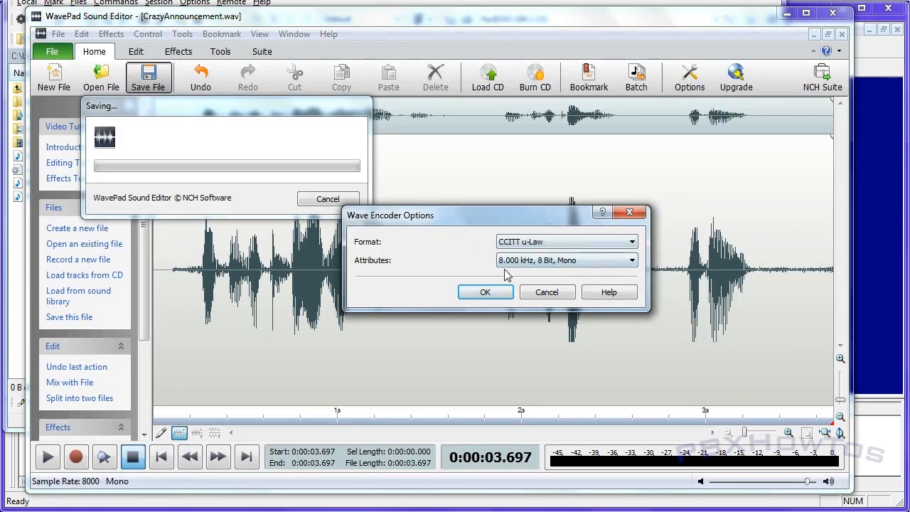
pyautogui.click(553, 261)
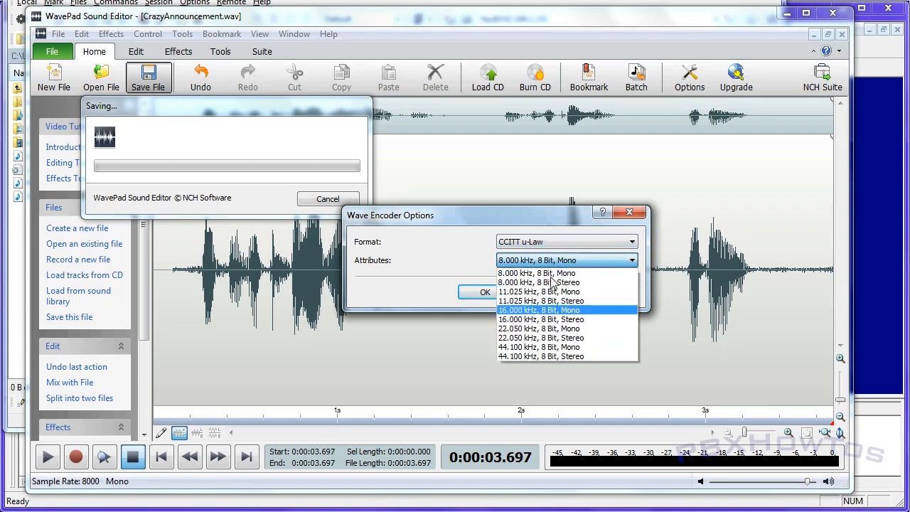
pyautogui.click(512, 242)
pyautogui.click(465, 245)
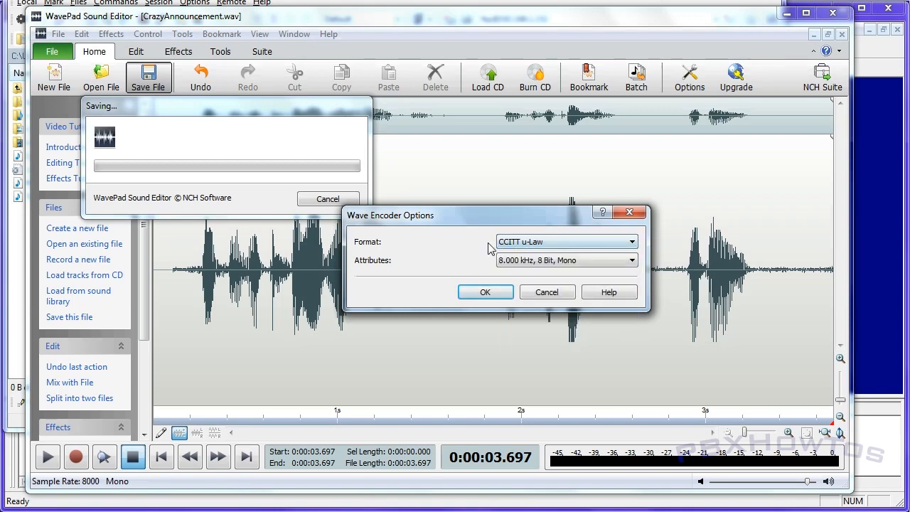
pyautogui.click(482, 292)
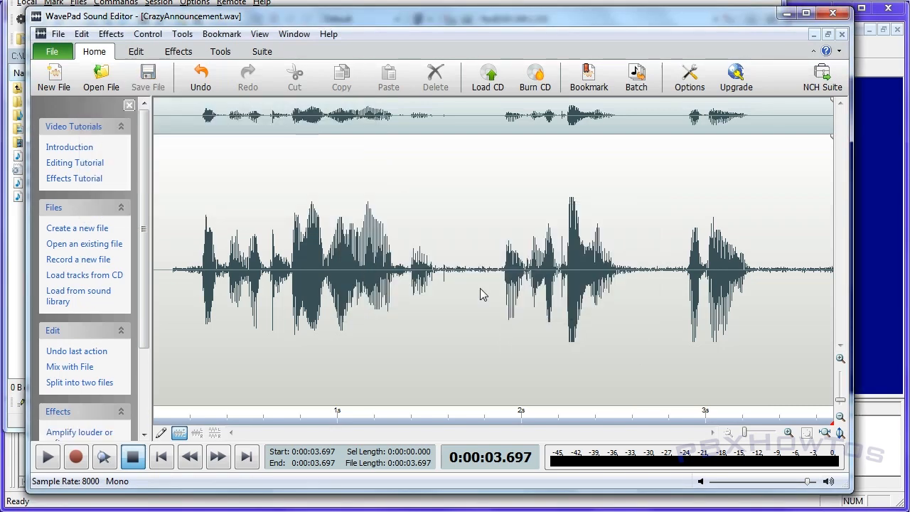
# Return to WinSCP and copy the edited CrazyAnnouncement.wav from the Documents folder to the gateway's /annc folder, overwriting the remote file
pyautogui.click(787, 14)
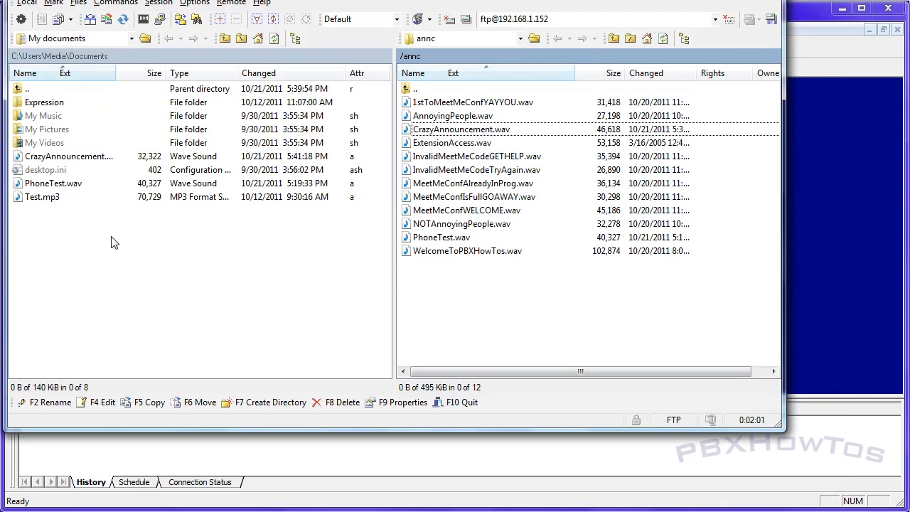
pyautogui.click(51, 146)
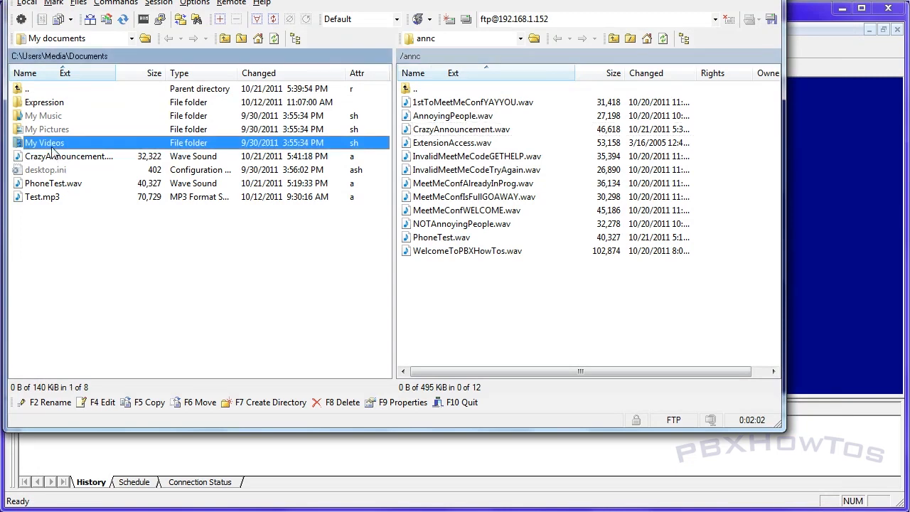
pyautogui.click(51, 157)
pyautogui.moveTo(49, 158); pyautogui.dragTo(465, 193)
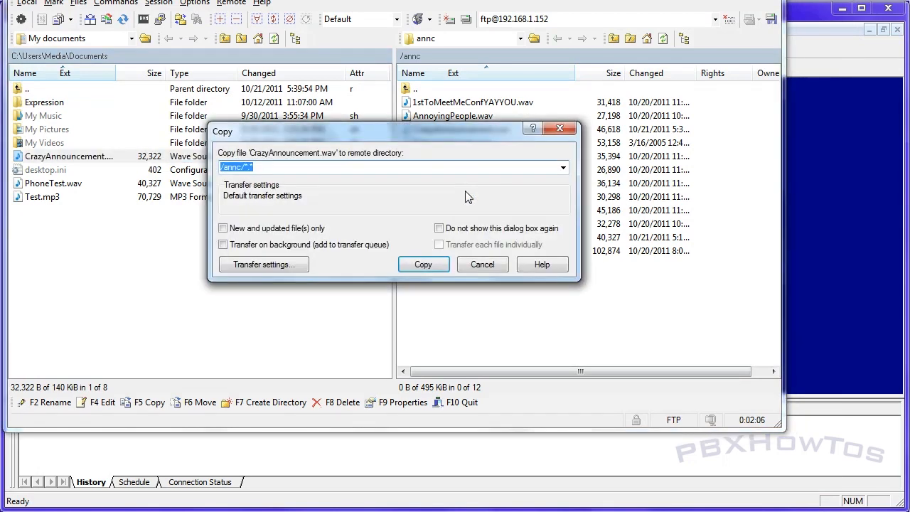
pyautogui.click(426, 263)
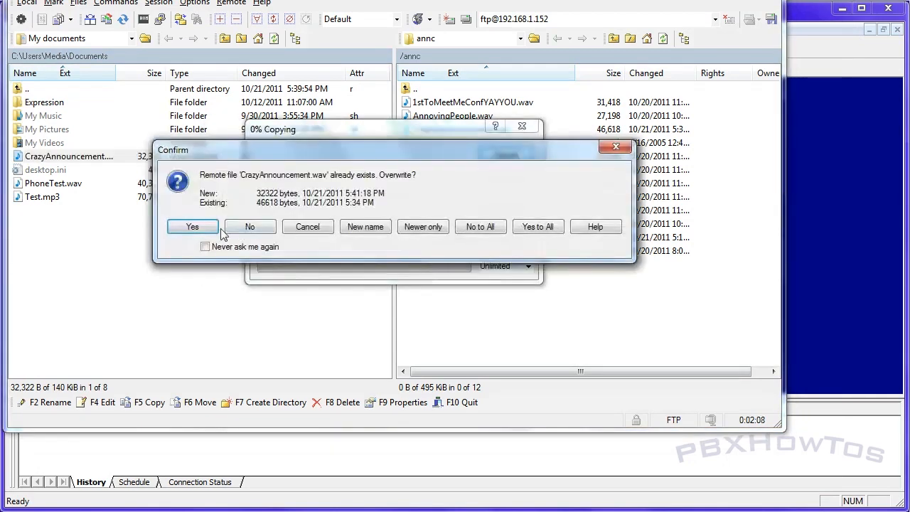
pyautogui.click(212, 229)
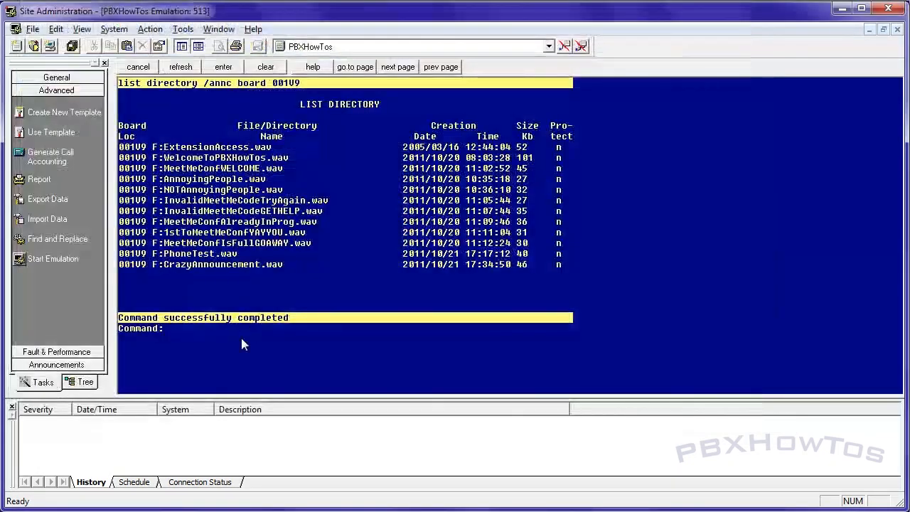
# Switch to Site Administration, refresh the /annc listing of board 001V9 to check the uploaded file, and view the announcements form
pyautogui.write('R')
pyautogui.press('Return')
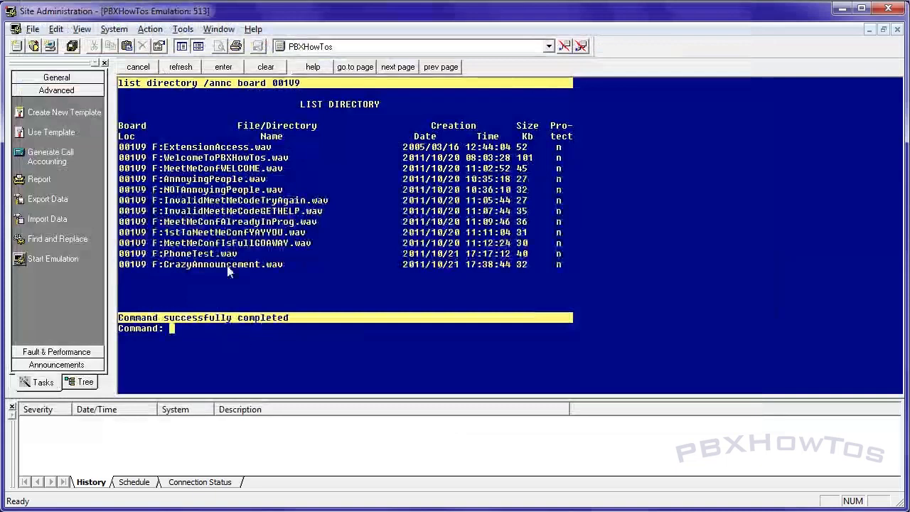
pyautogui.write('disp ann')
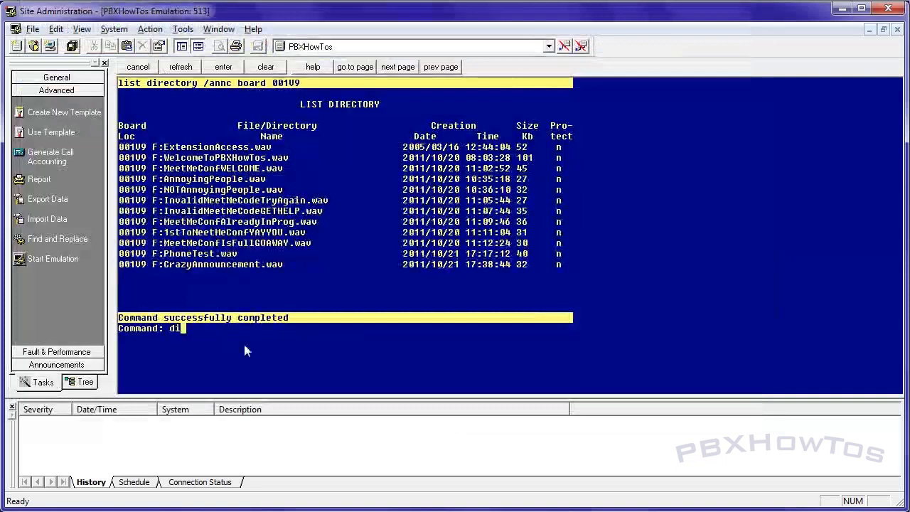
pyautogui.press('Return')
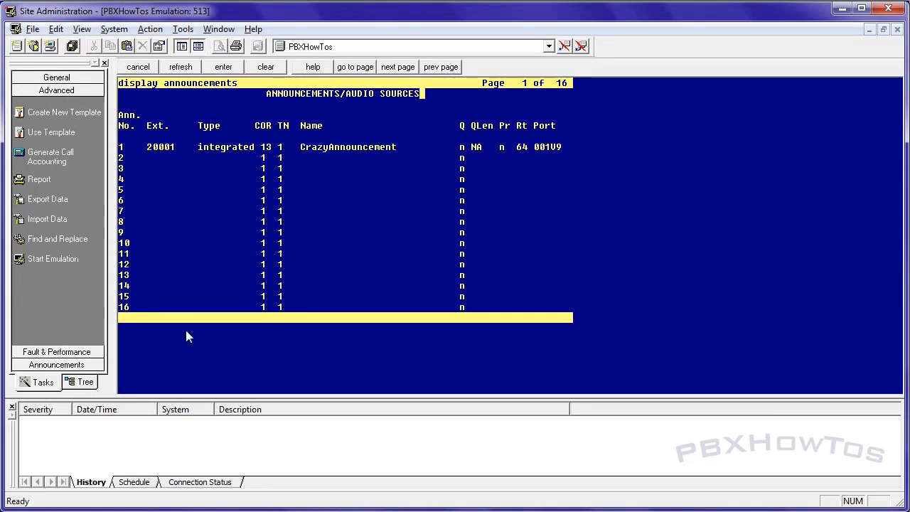
pyautogui.click(125, 65)
# Run list directory /annc board 001V9 to show the announcement files stored on the gateway
pyautogui.write('disp')
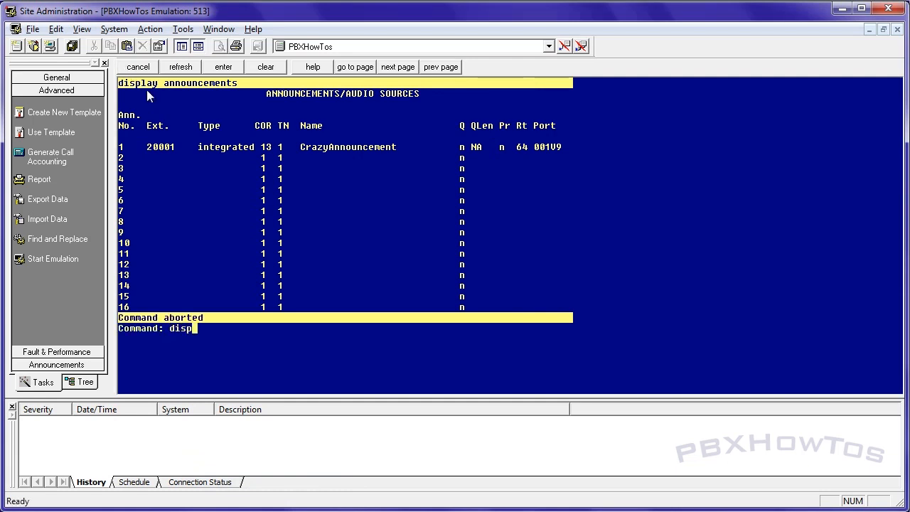
pyautogui.press('F1')
pyautogui.write('li')
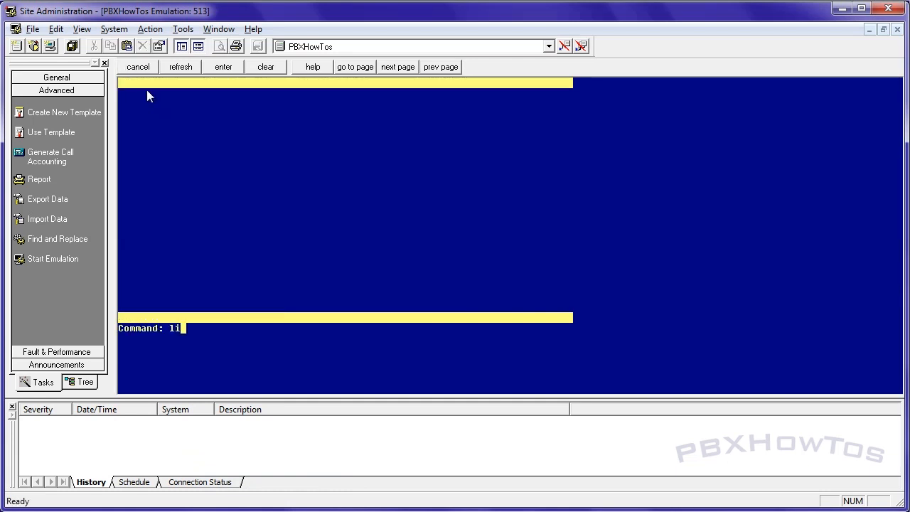
pyautogui.write('st directory ')
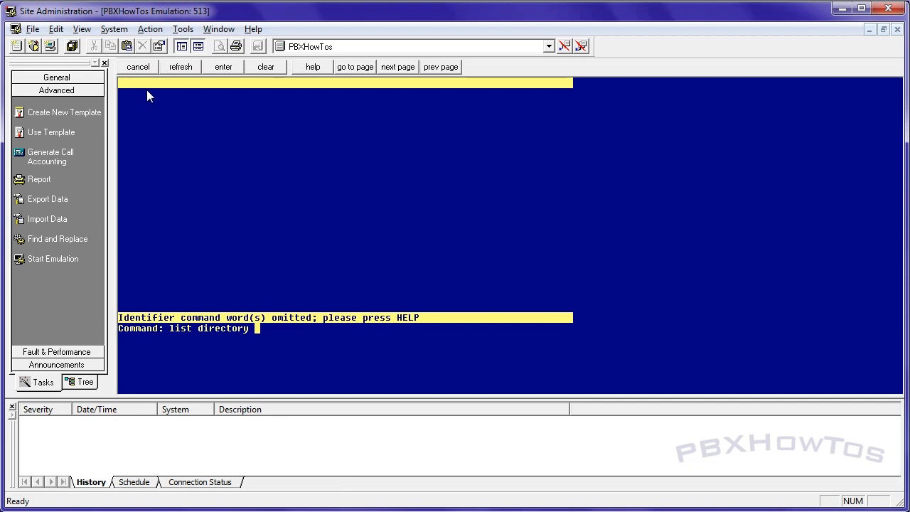
pyautogui.write('/annc board 001V9')
pyautogui.press('Return')
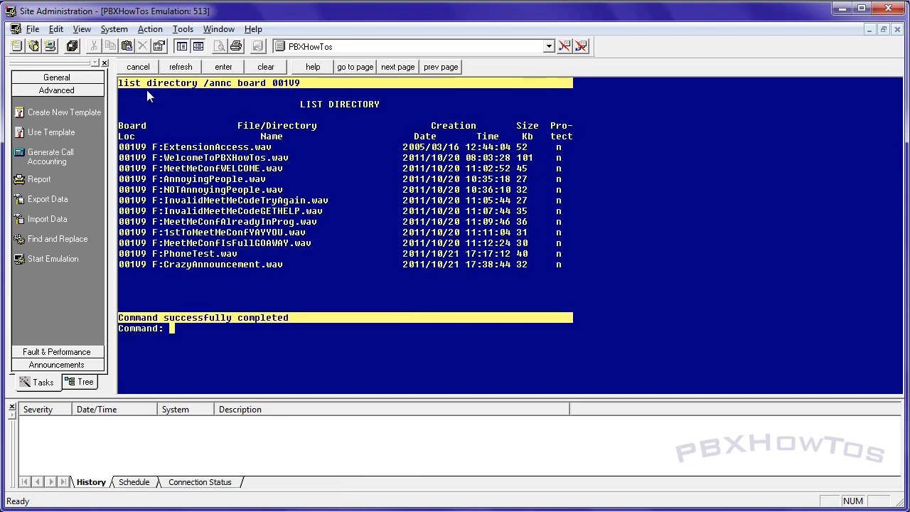
# Copy the file name InvalidMeetMeCodeTryAgain, without its .wav extension, from the directory listing
pyautogui.moveTo(309, 202); pyautogui.dragTo(170, 206)
pyautogui.click(221, 207)
pyautogui.moveTo(165, 205); pyautogui.dragTo(302, 205)
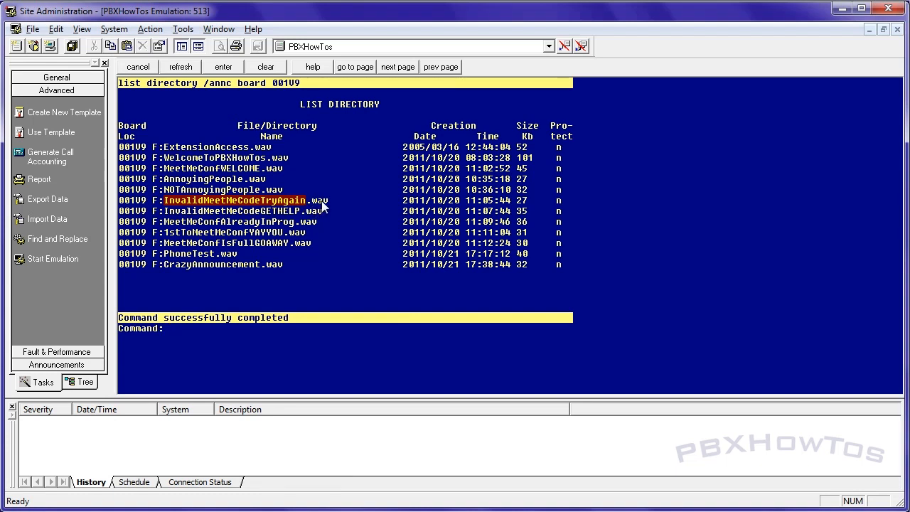
pyautogui.rightClick(261, 205)
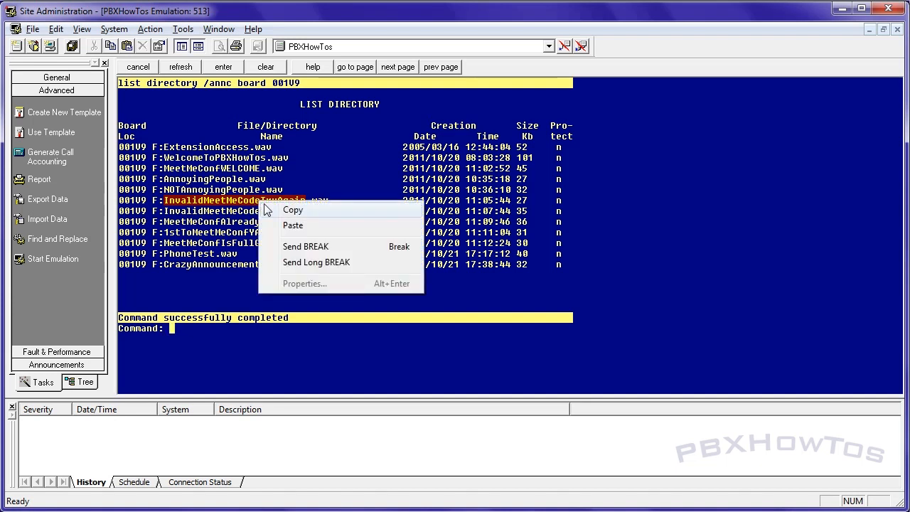
pyautogui.click(285, 210)
# Open the announcements form for changes and enter extension 20002, type integrated and COR 13 on line 2
pyautogui.click(194, 341)
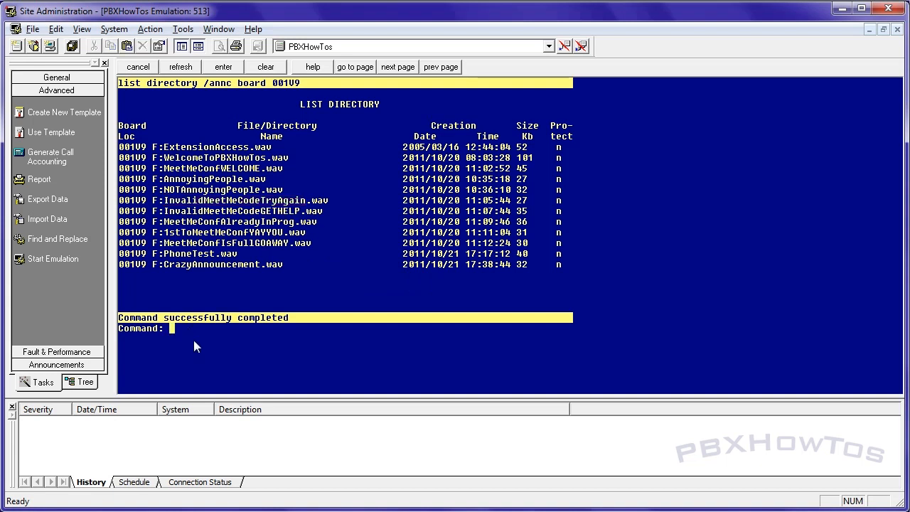
pyautogui.press('Return')
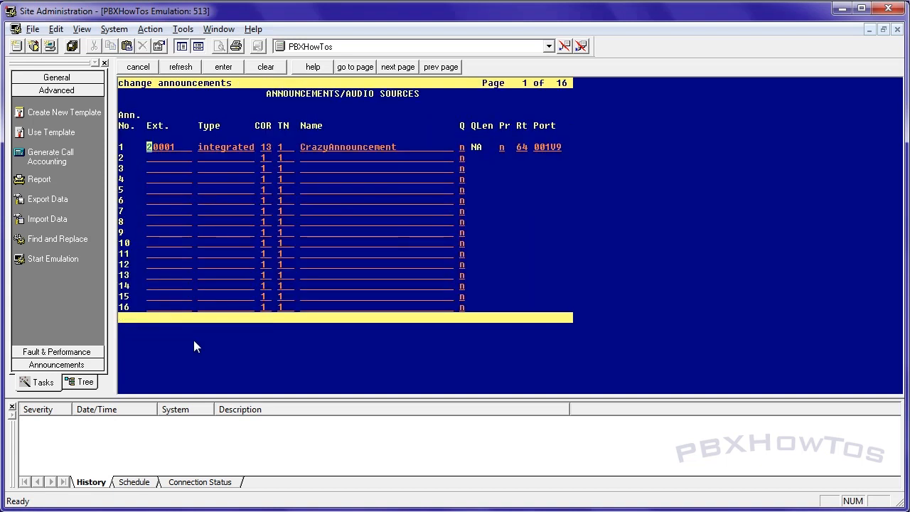
pyautogui.write('20002')
pyautogui.press('Tab')
pyautogui.write('integrated ')
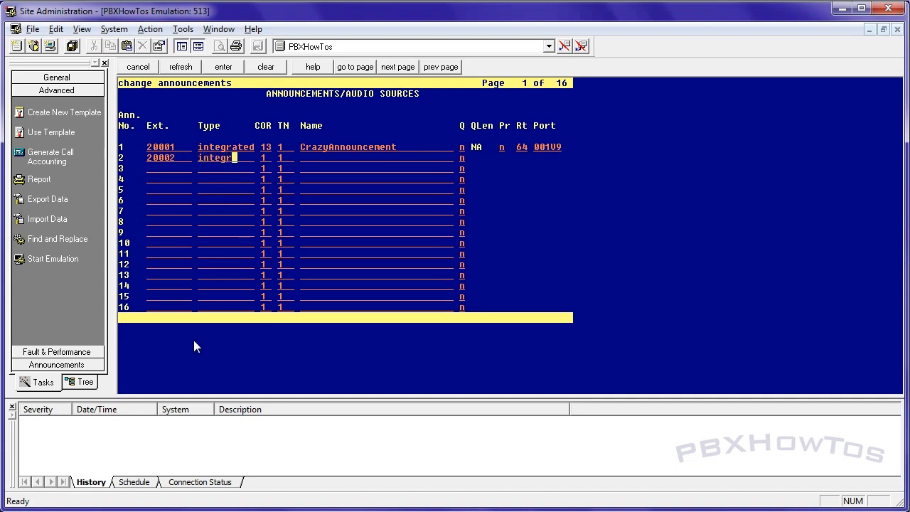
pyautogui.write('13')
pyautogui.press('Tab')
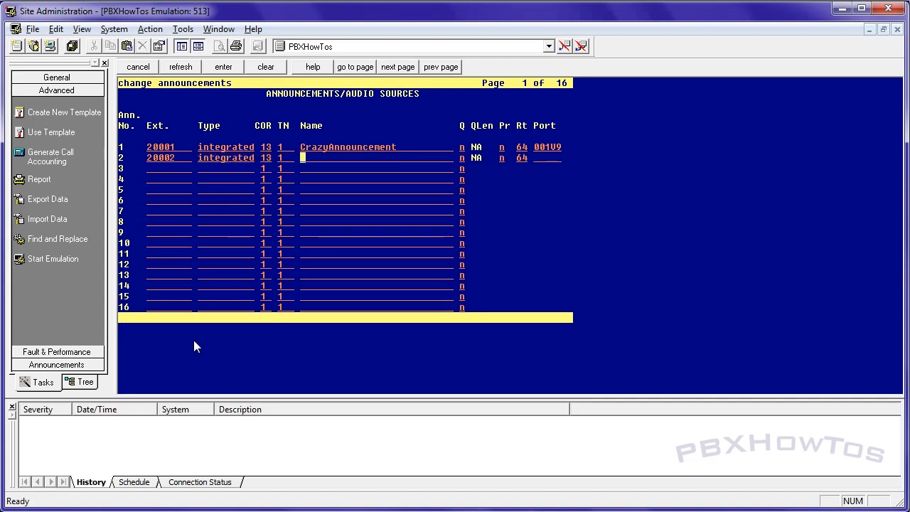
# Paste InvalidMeetMeCodeTryAgain as the name of announcement 2, set its port to 001V9, and submit the form
pyautogui.rightClick(302, 157)
pyautogui.click(324, 179)
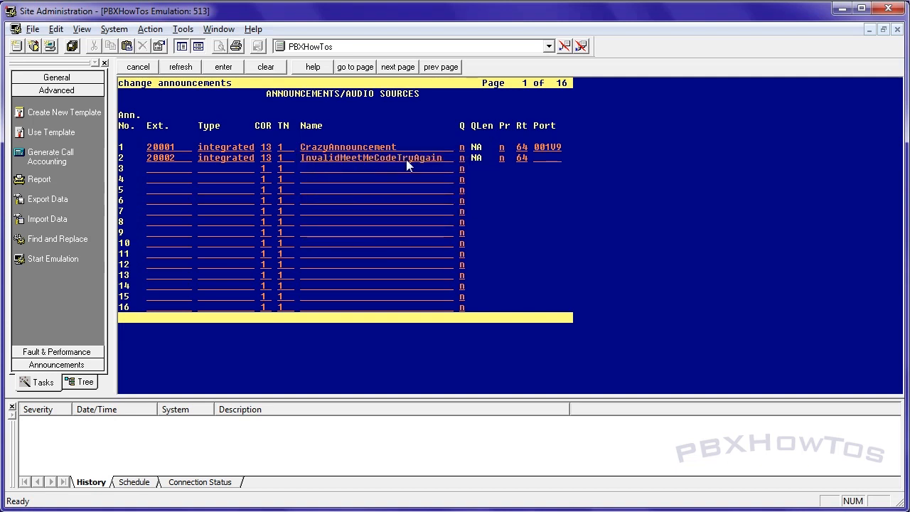
pyautogui.press('Tab')
pyautogui.press('Tab')
pyautogui.press('Tab')
pyautogui.press('Tab')
pyautogui.write('001V9')
pyautogui.press('Tab')
pyautogui.press('Return')
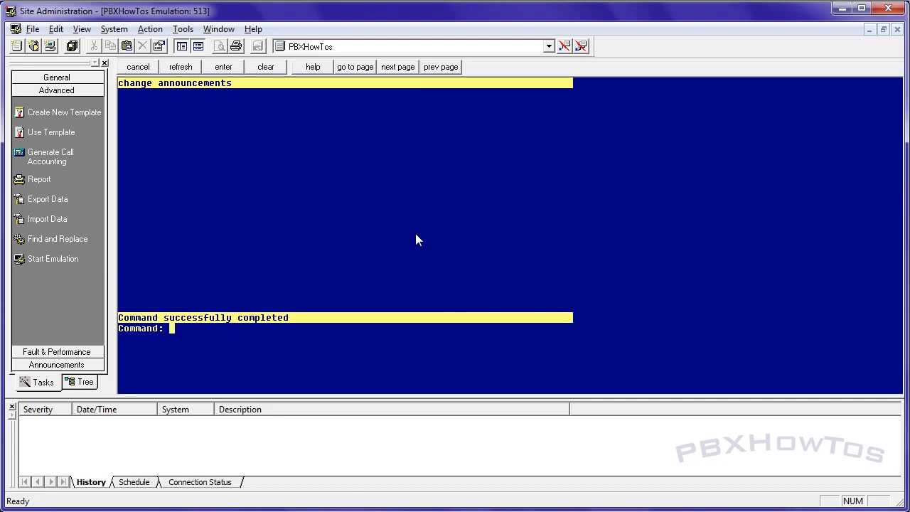
# Disable the filesystem on board 001V9 and save the translation
pyautogui.write('disable fi')
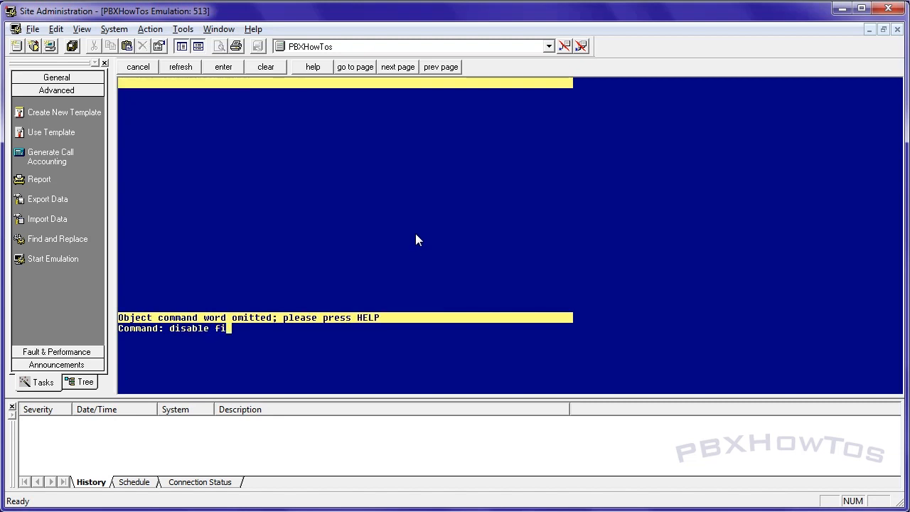
pyautogui.write('lesystem board')
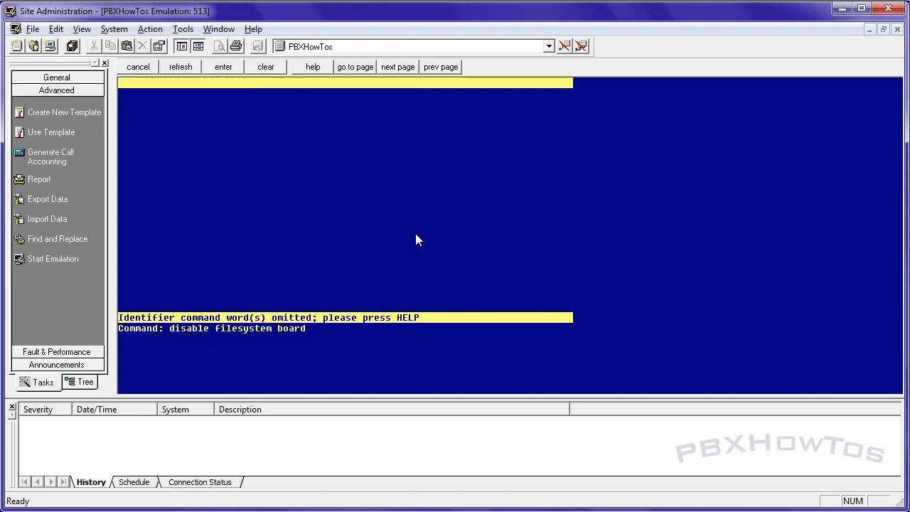
pyautogui.write(' 001v9')
pyautogui.press('Return')
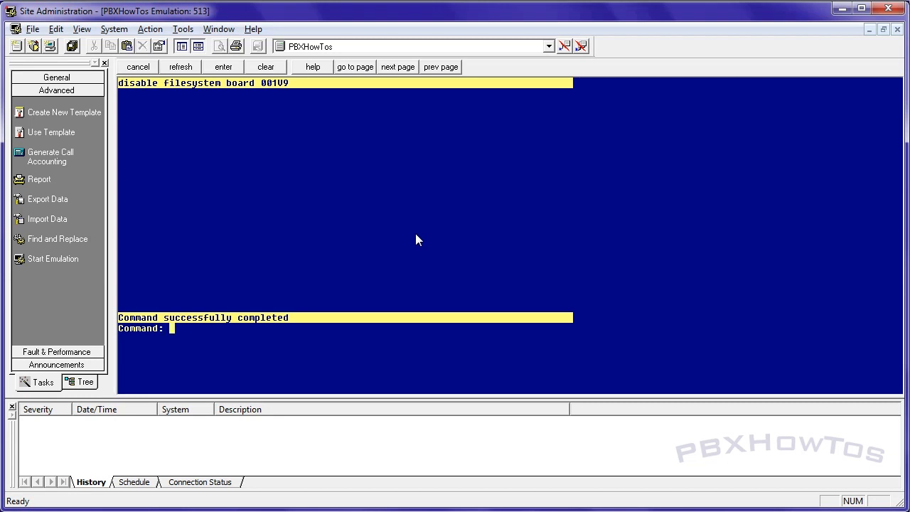
pyautogui.write('save trans')
pyautogui.press('Return')
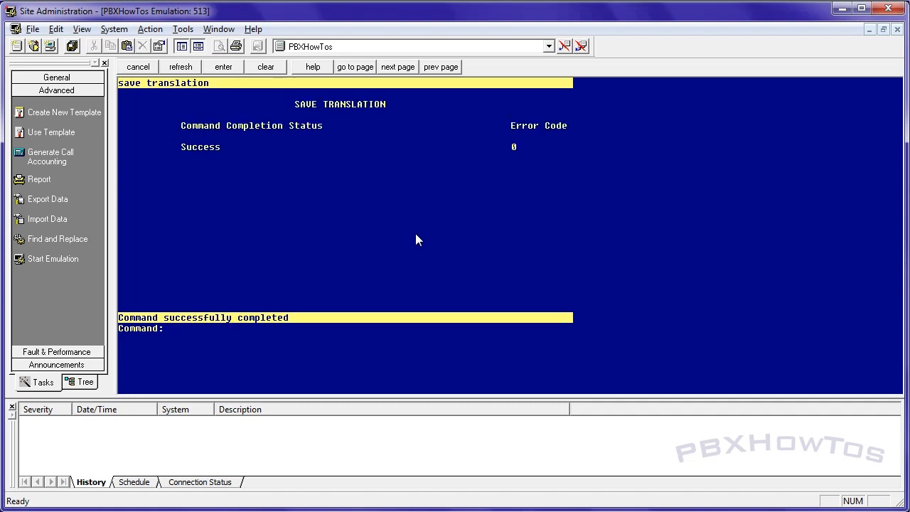